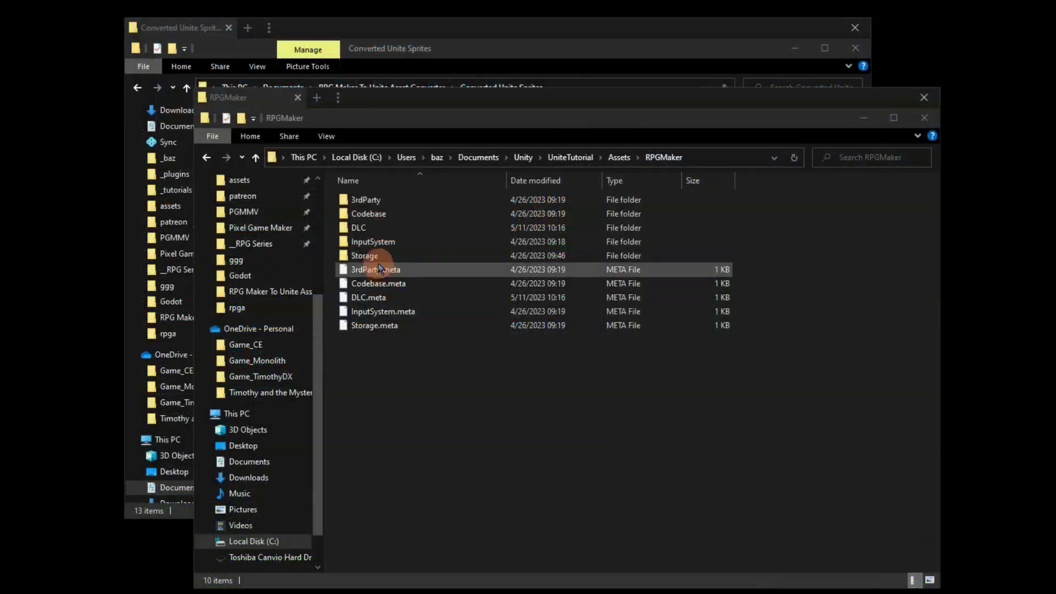
- Open the RPGMaker Storage > Images > SV_Actors folder in File Explorer
click(379, 259)
double_click(378, 263)
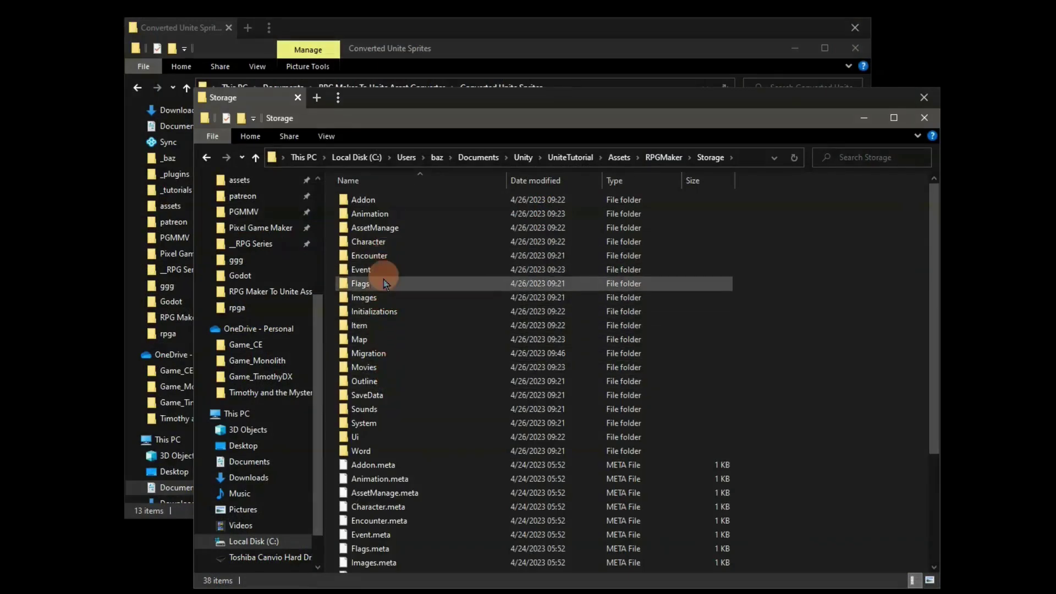
double_click(384, 297)
double_click(383, 312)
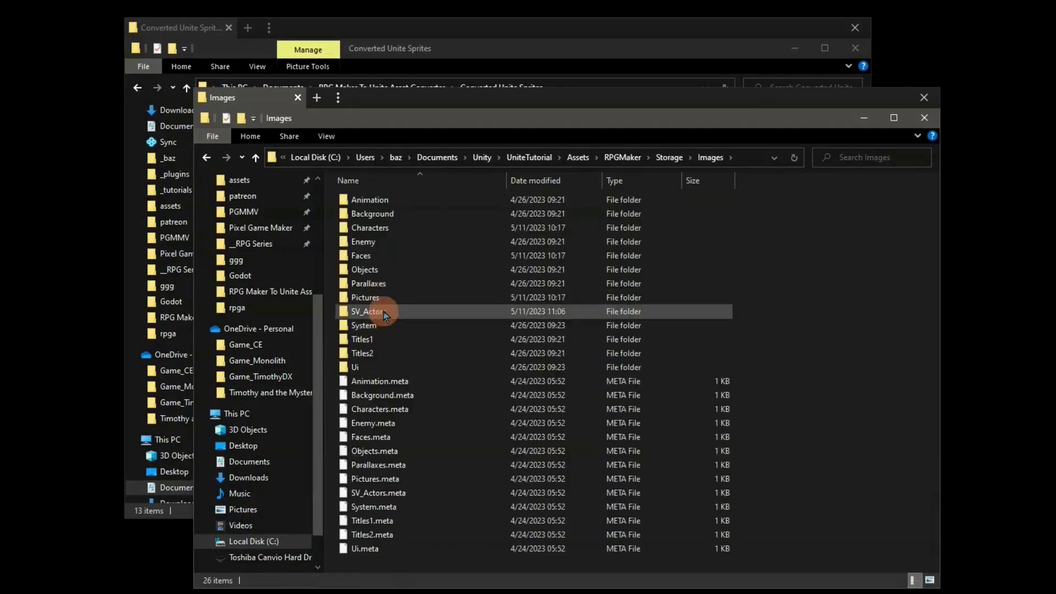
- Select all 13 converted battler sprites in Converted Unite Sprites and drag them into SV_Actors
click(381, 28)
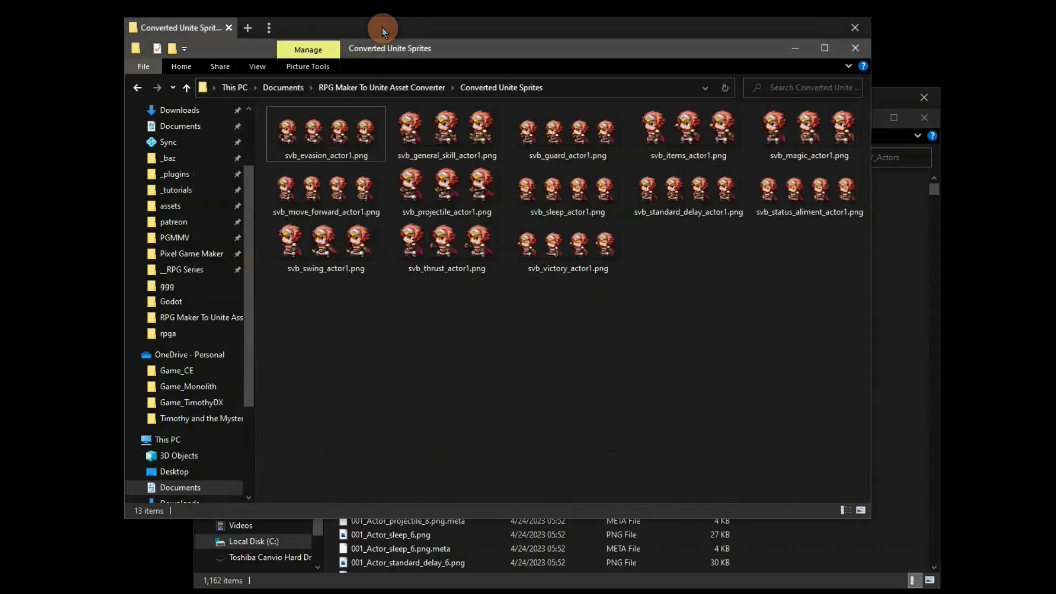
click(336, 133)
shift+click(569, 244)
drag(572, 250, 920, 471)
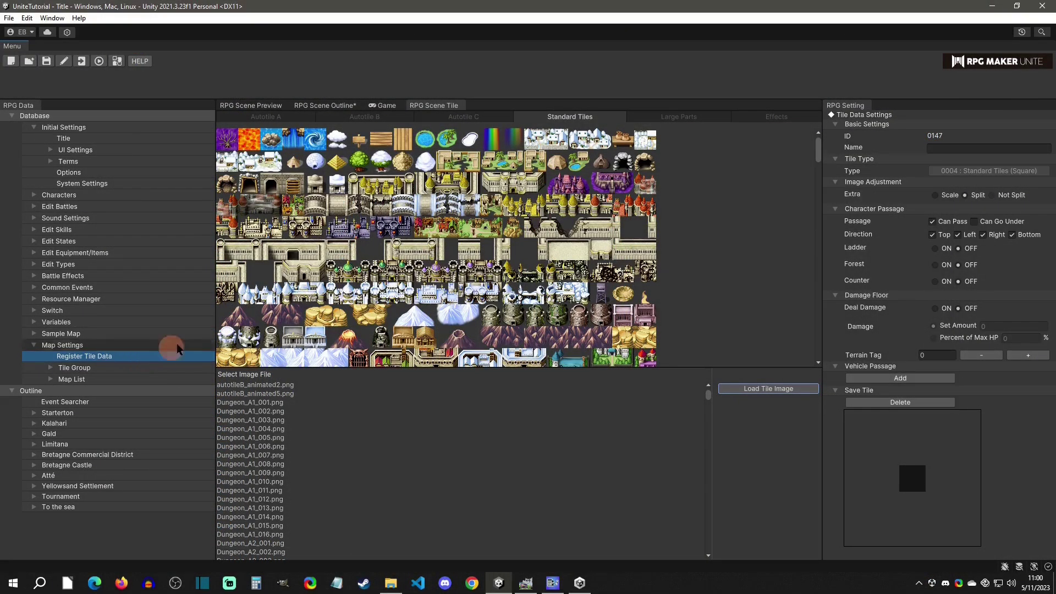
- Load standard_tile4.png as the registered tile's image and dismiss the import-complete message
click(532, 119)
click(767, 388)
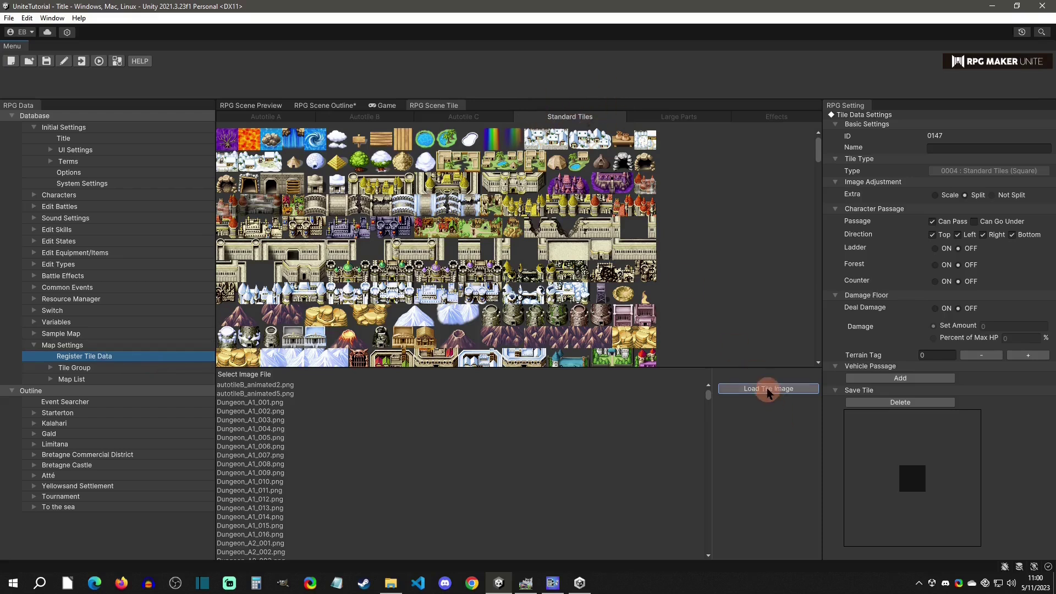
click(349, 115)
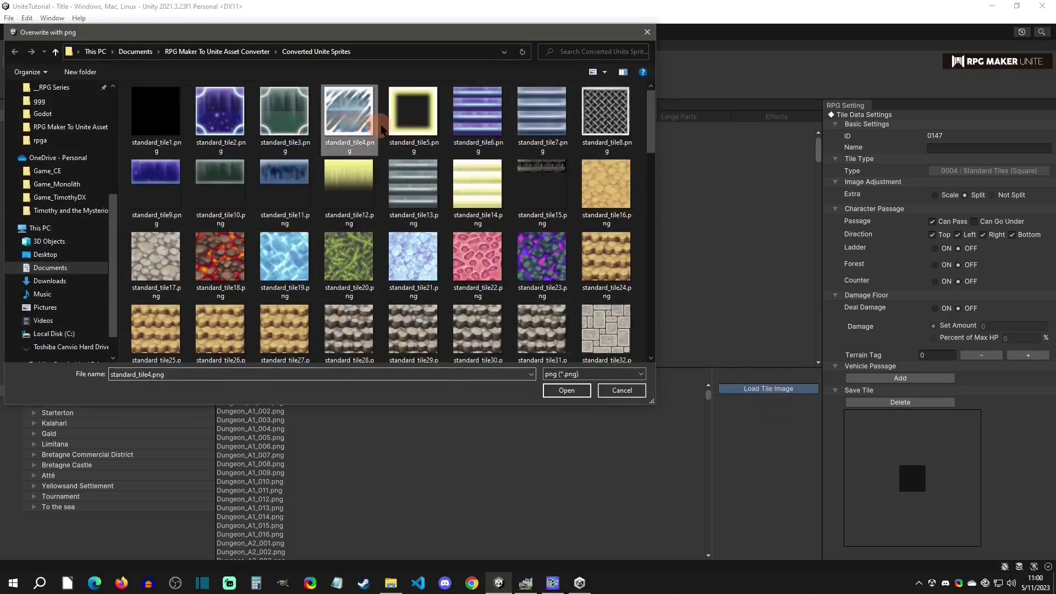
click(413, 115)
click(523, 115)
click(337, 118)
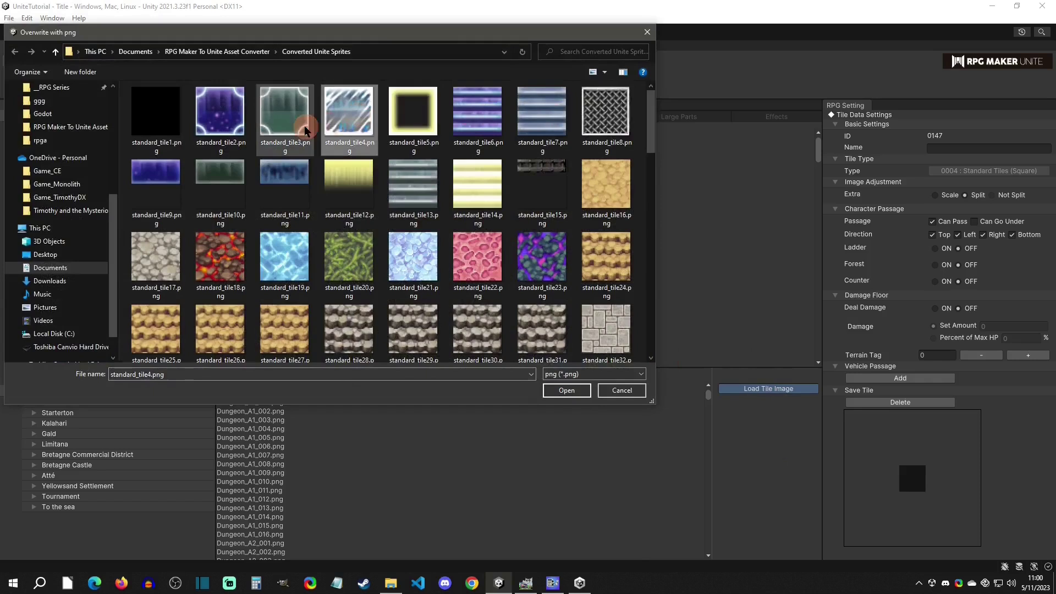
click(566, 390)
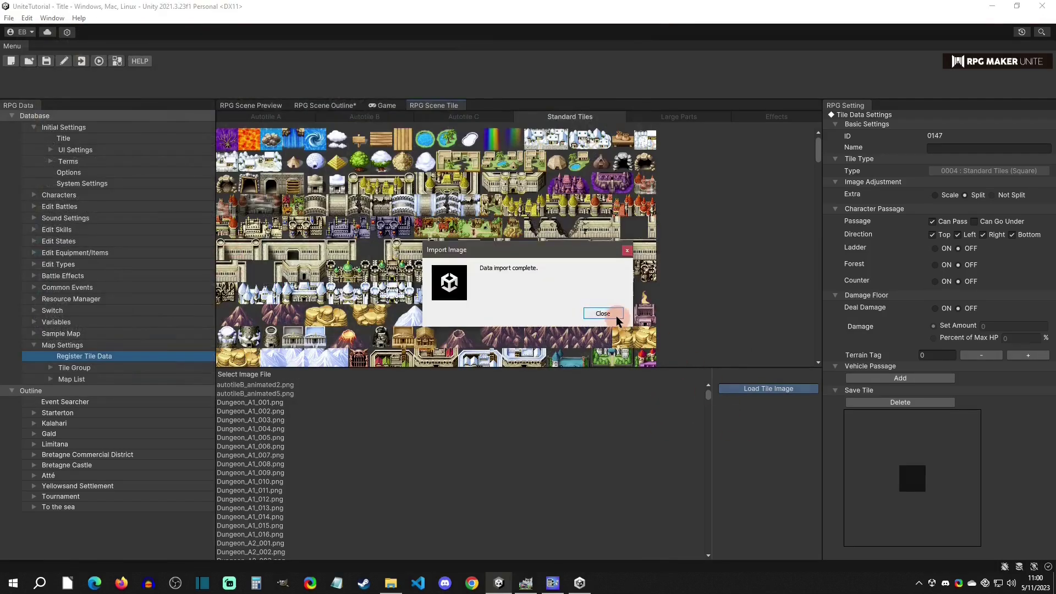
click(610, 314)
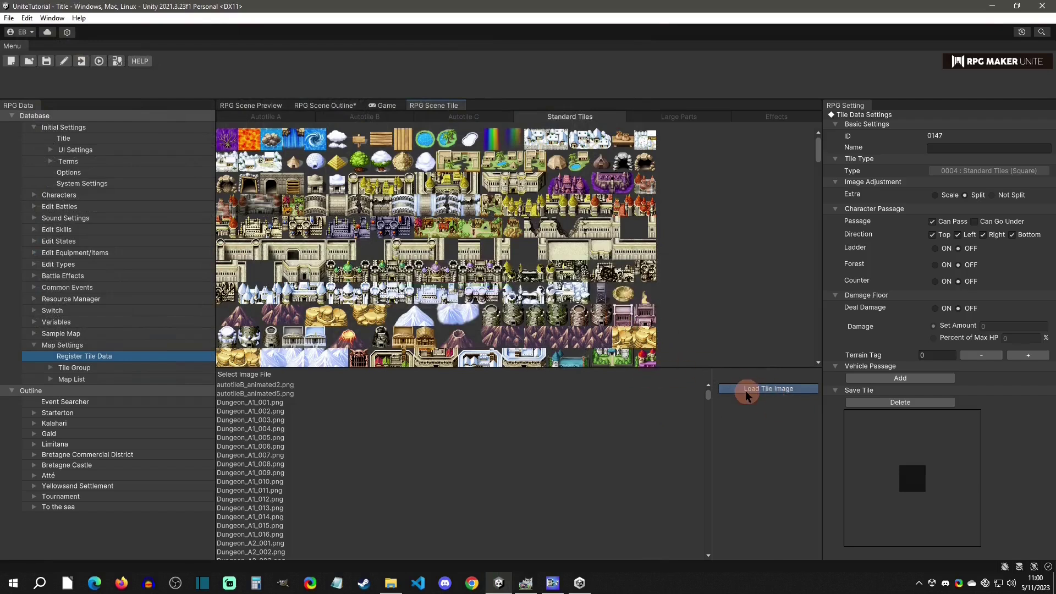
click(745, 463)
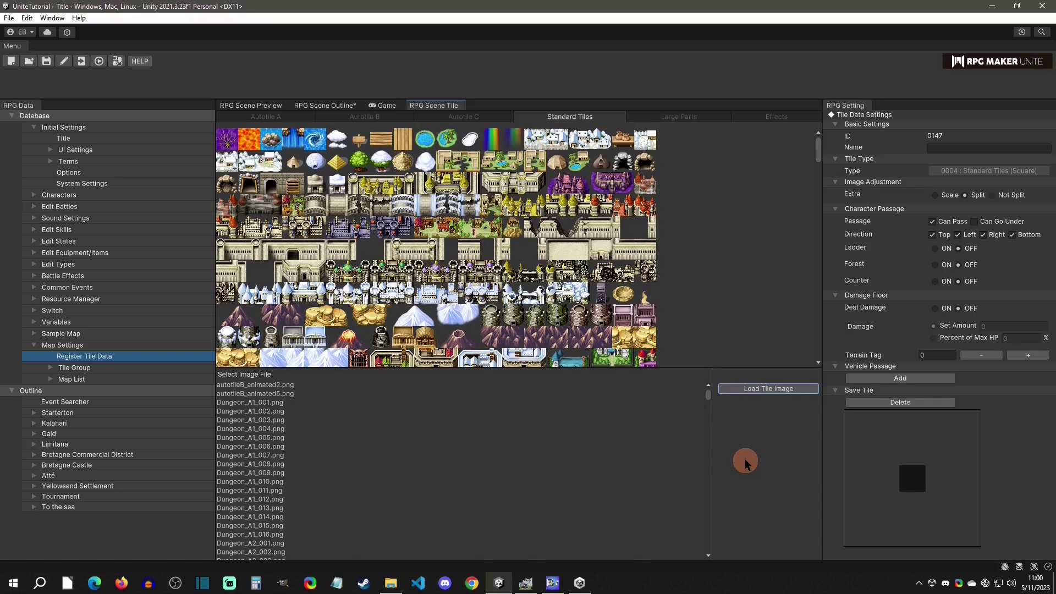
- In Tile Slice, set the type to A5 or B-E and load a tileset from Pending RM Sprites
click(553, 582)
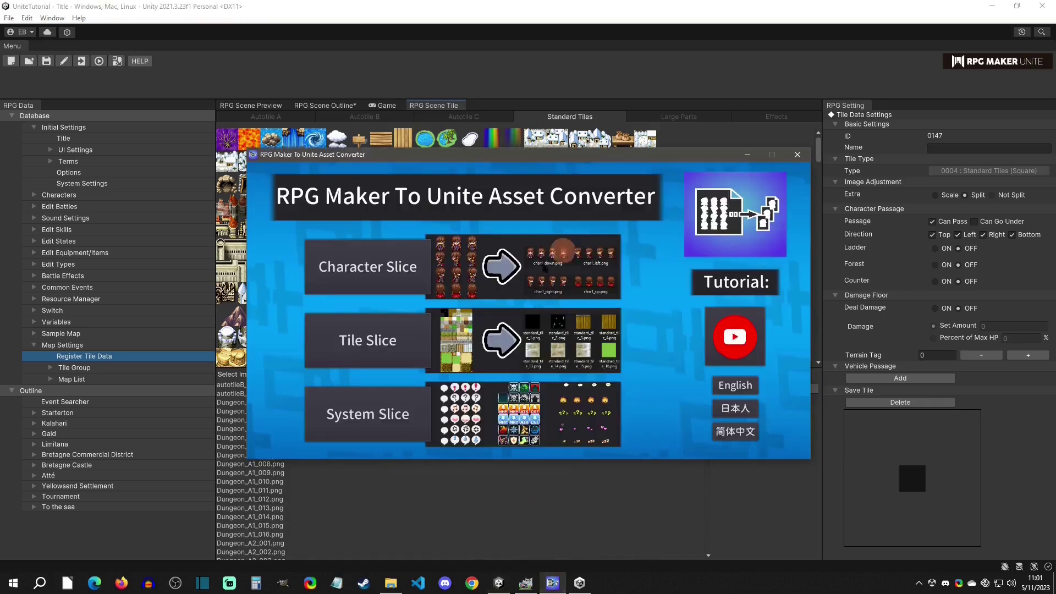
click(384, 338)
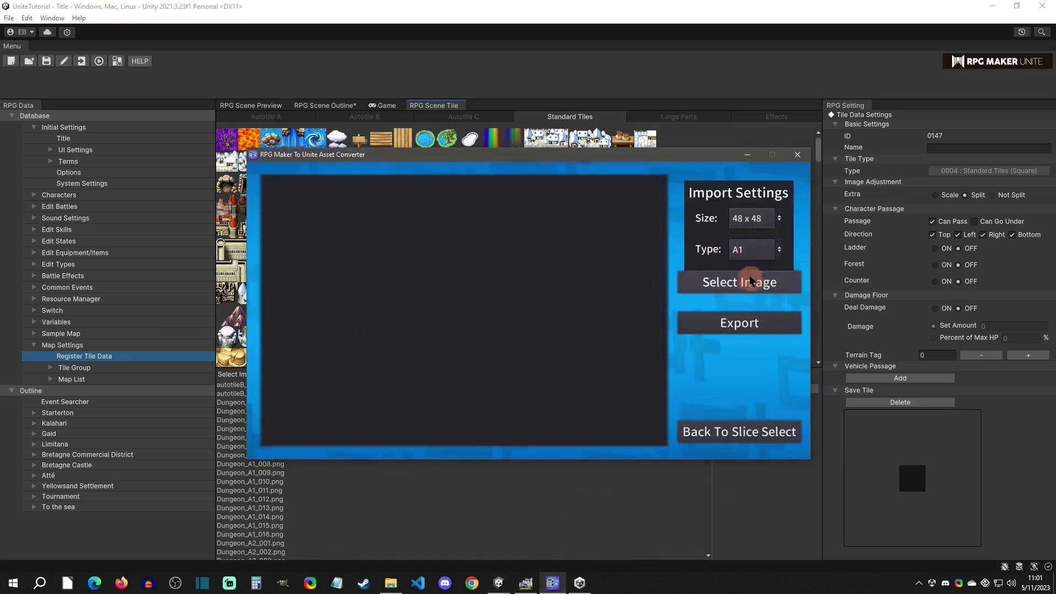
click(751, 249)
click(756, 320)
click(749, 285)
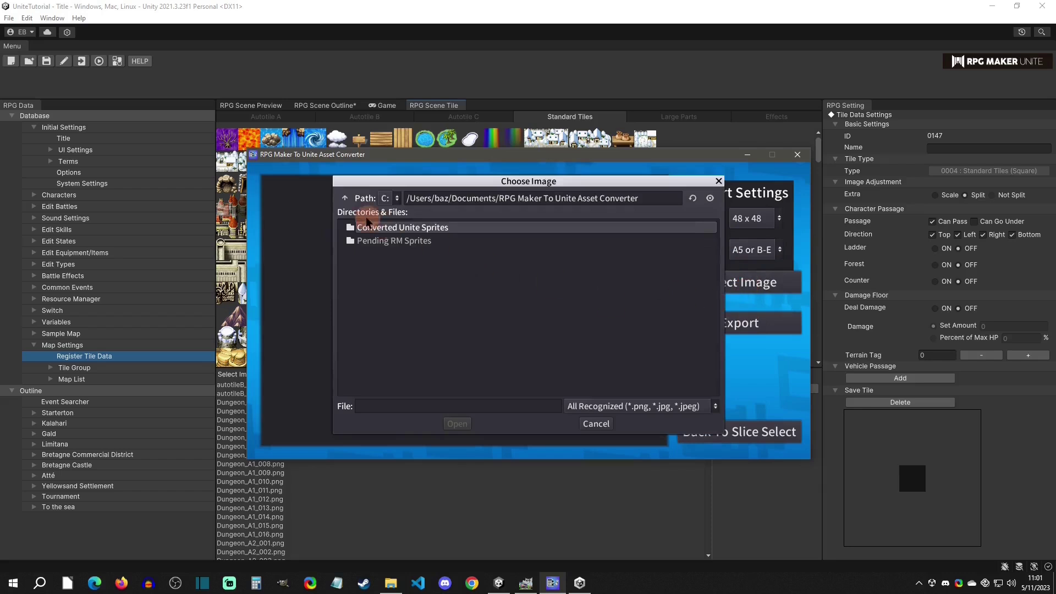
double_click(391, 241)
double_click(375, 286)
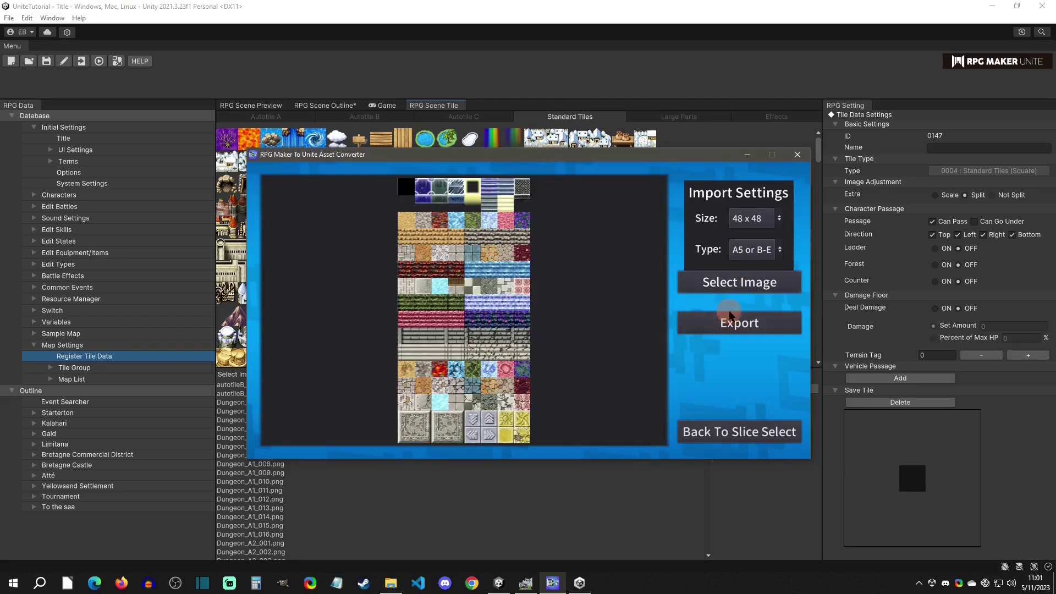
- Export the sliced 48 x 48 tiles into the current folder and acknowledge the success message
click(727, 324)
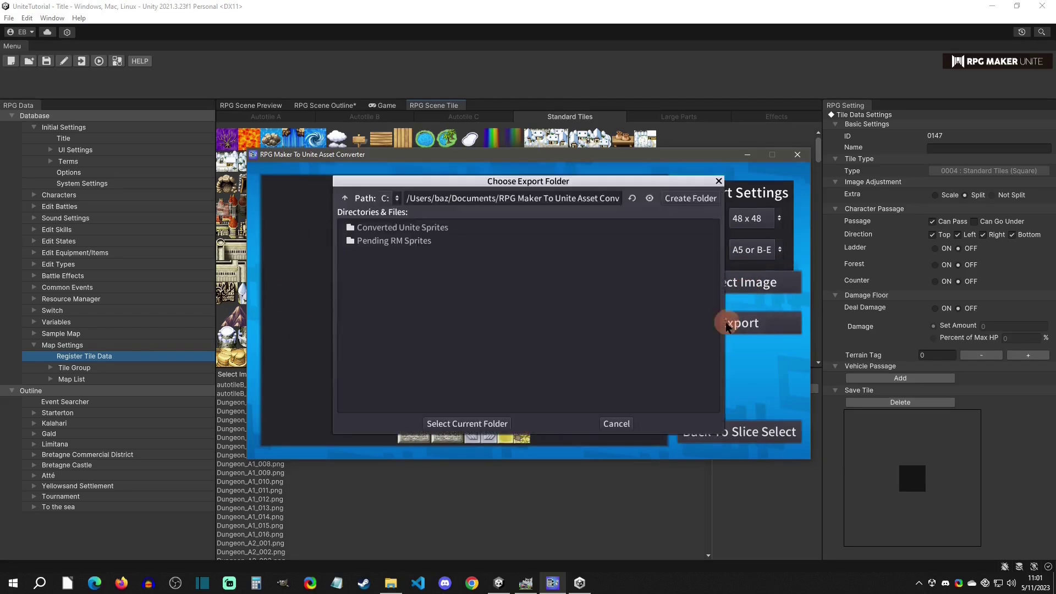
click(470, 423)
click(529, 329)
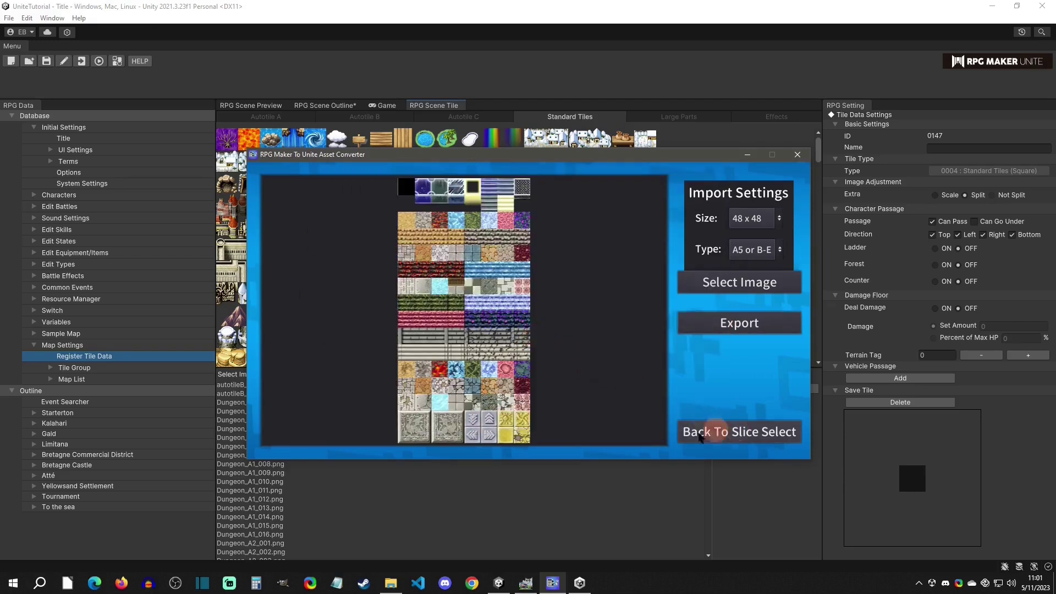
- Check the exported standard_tile files in the Converted Unite Sprites folder
click(391, 583)
click(379, 197)
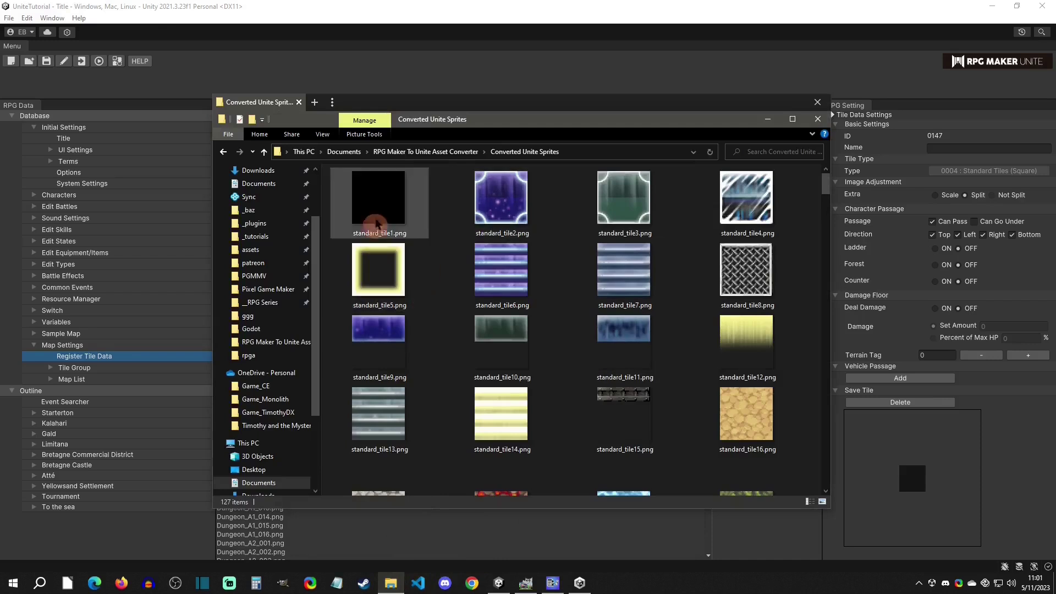
mouse_move(826, 180)
mouse_down()
mouse_move(826, 452)
mouse_move(825, 178)
mouse_up()
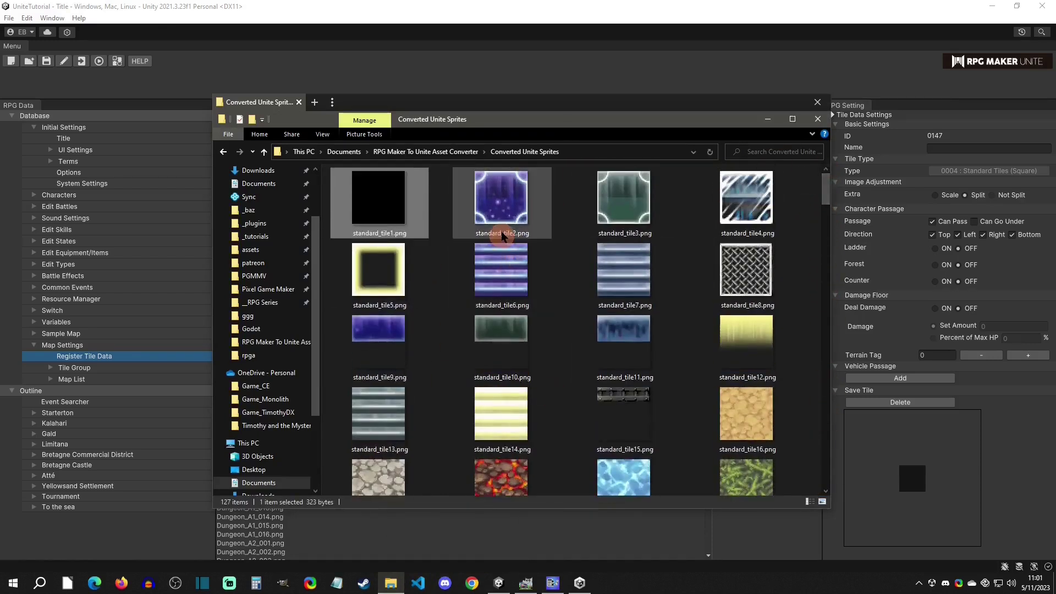
- From Unity Hub's project list, show the UniteTutorial project's folder in File Explorer
click(411, 4)
click(25, 76)
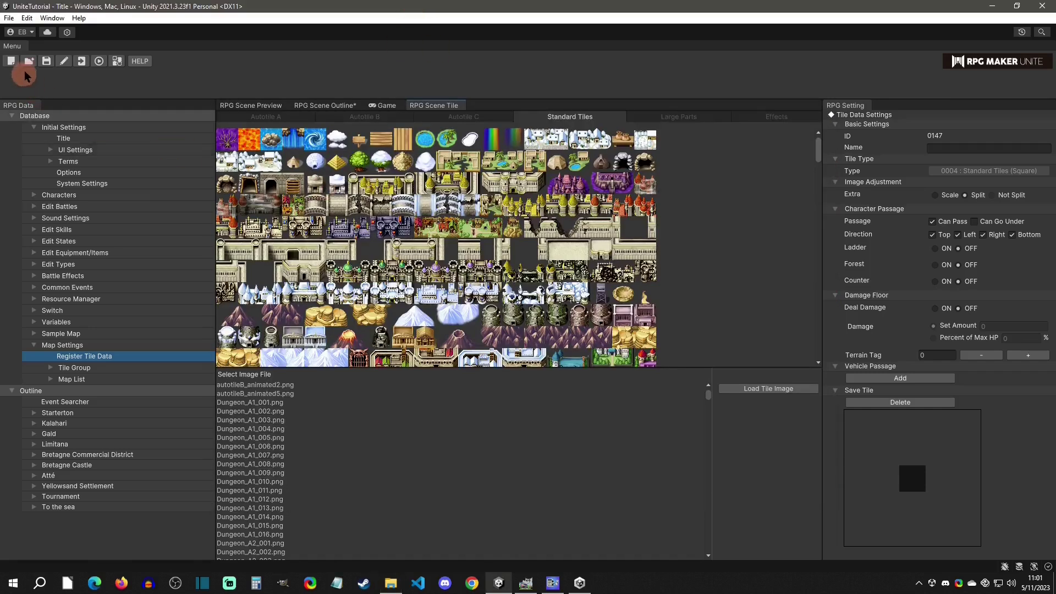
click(30, 62)
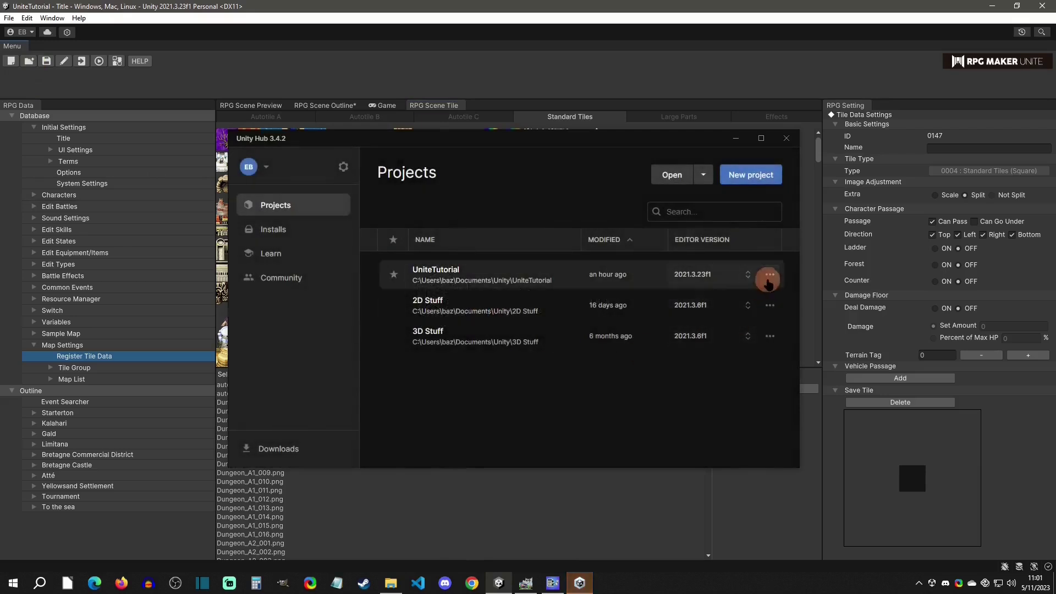
click(774, 275)
click(668, 291)
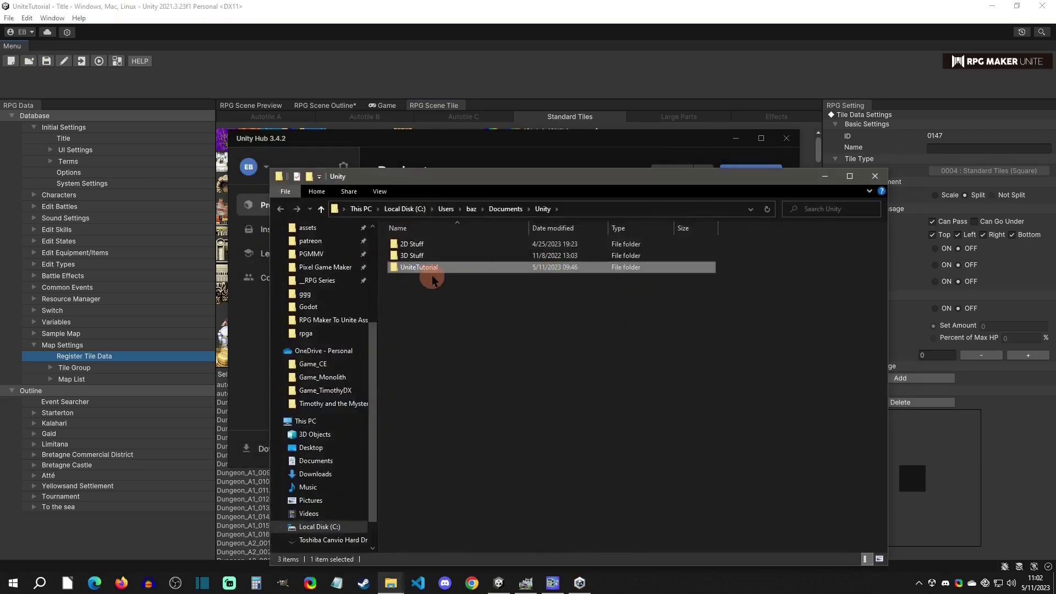
- Navigate through UniteTutorial > Assets > RPGMaker > Storage > Map > TileImages
double_click(444, 271)
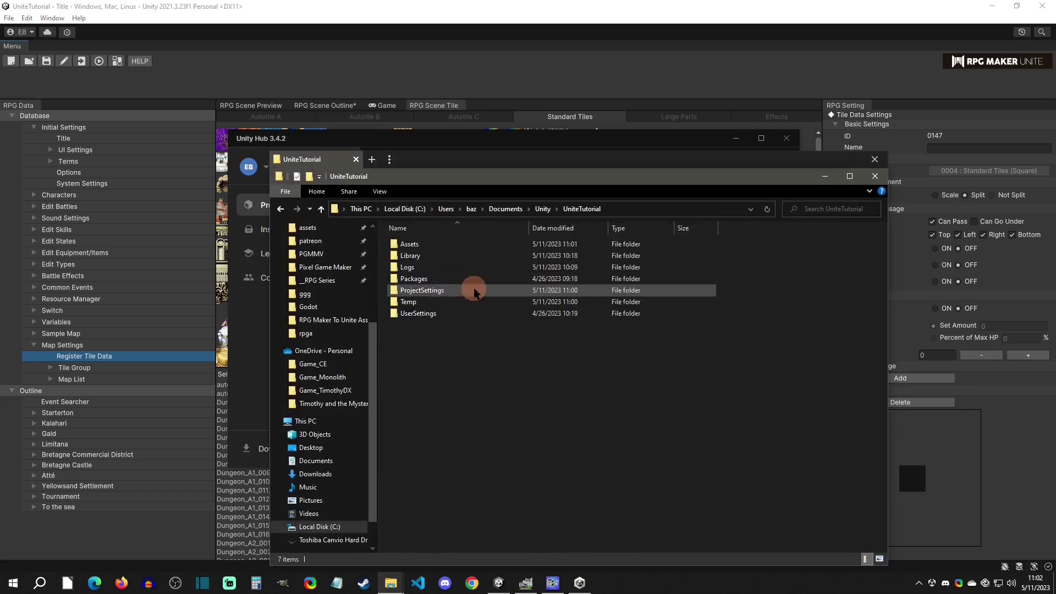
double_click(408, 246)
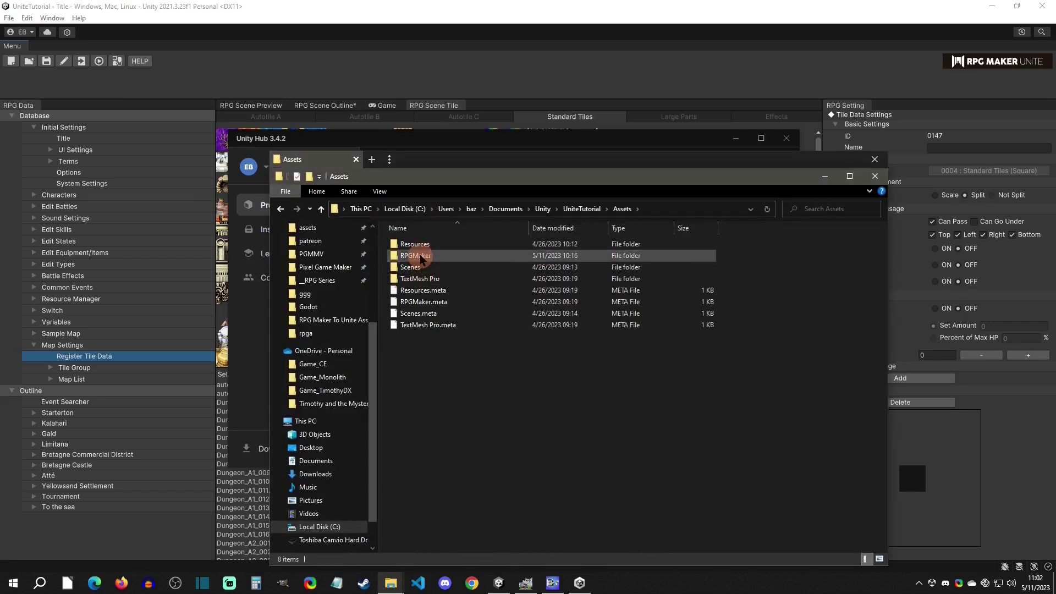
double_click(424, 256)
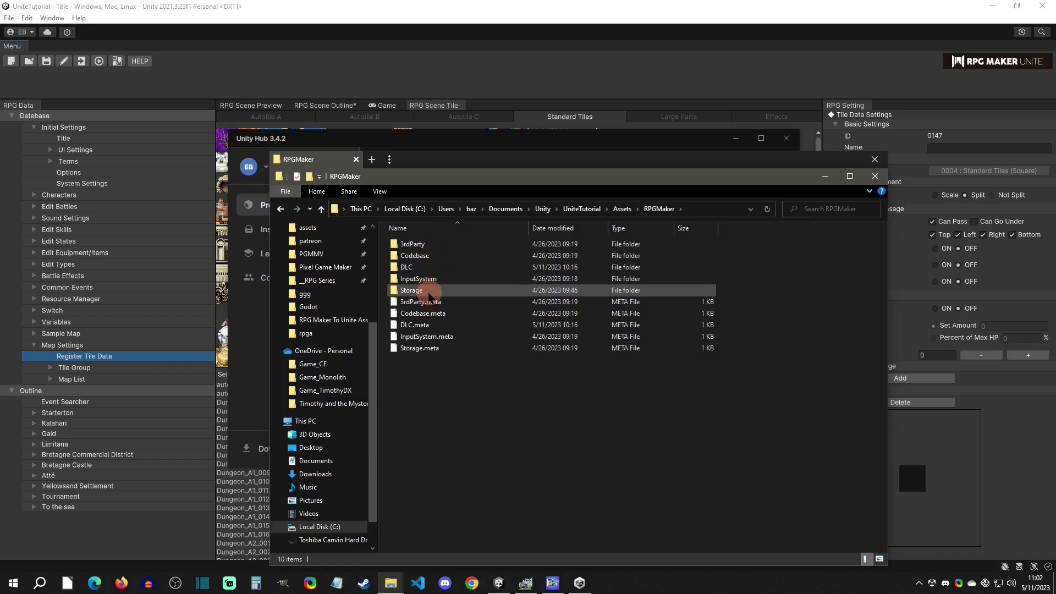
double_click(429, 291)
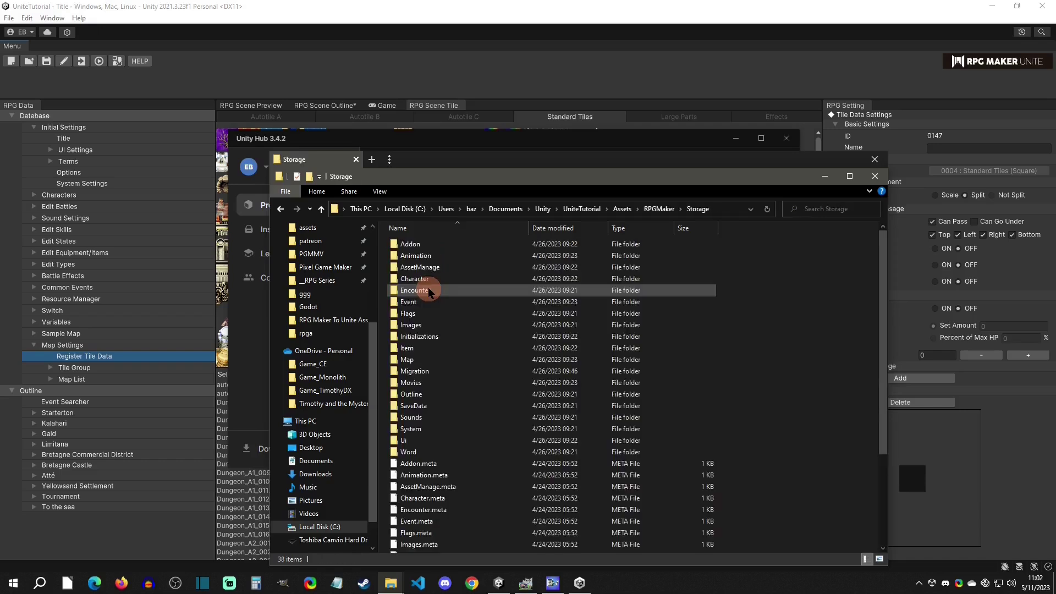
click(425, 329)
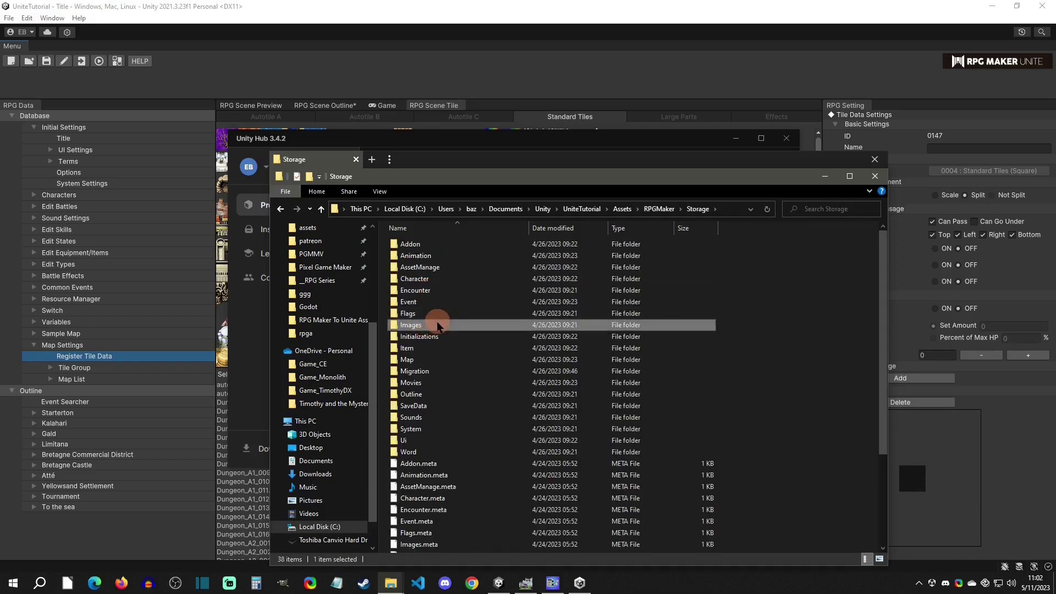
double_click(429, 360)
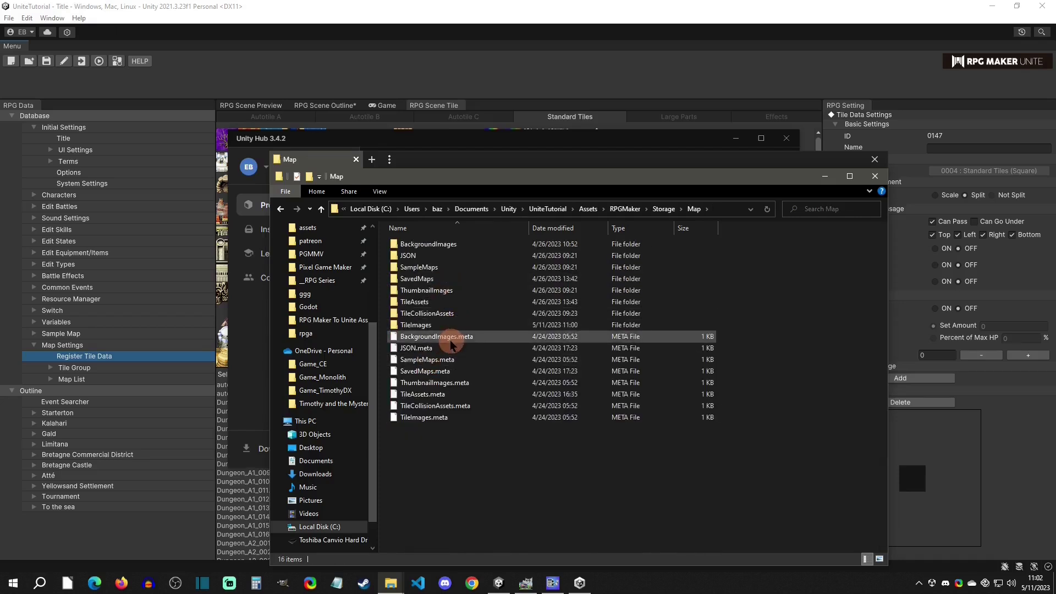
double_click(437, 325)
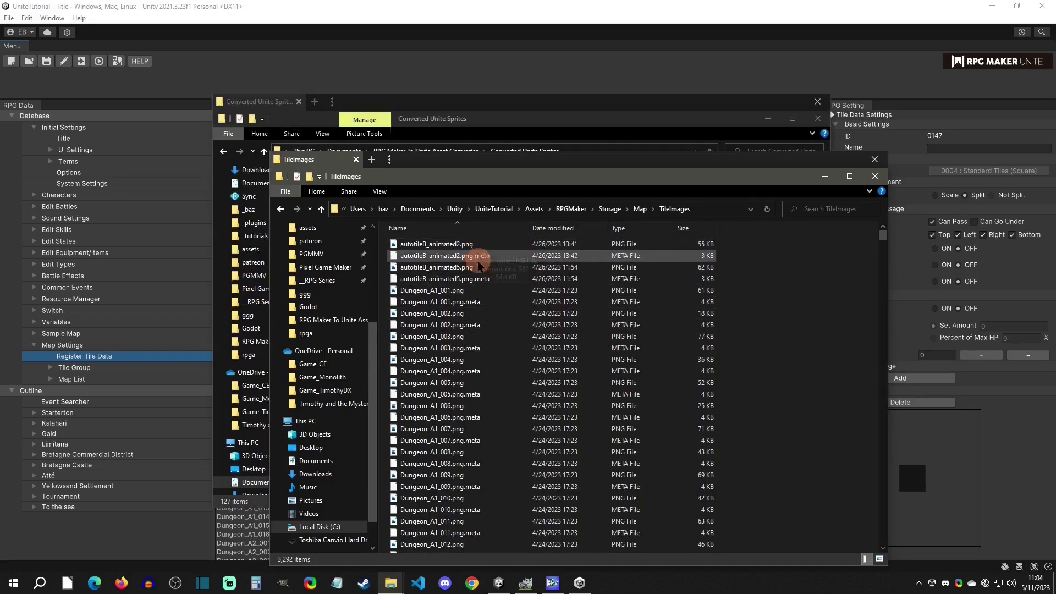
- Inspect autotileB_animated2.png and its .meta file in the TileImages folder
click(470, 245)
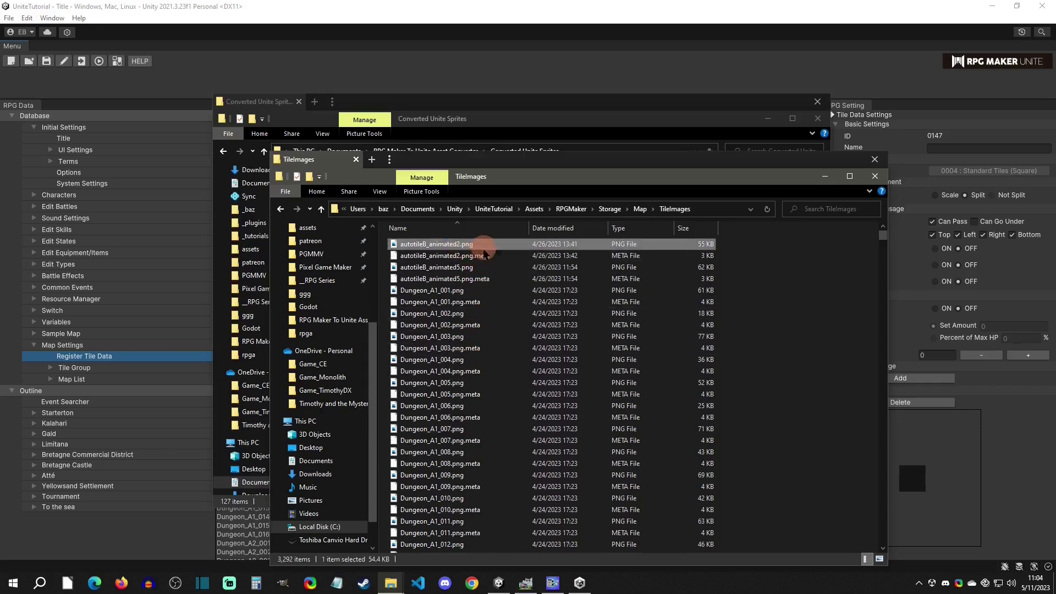
click(485, 255)
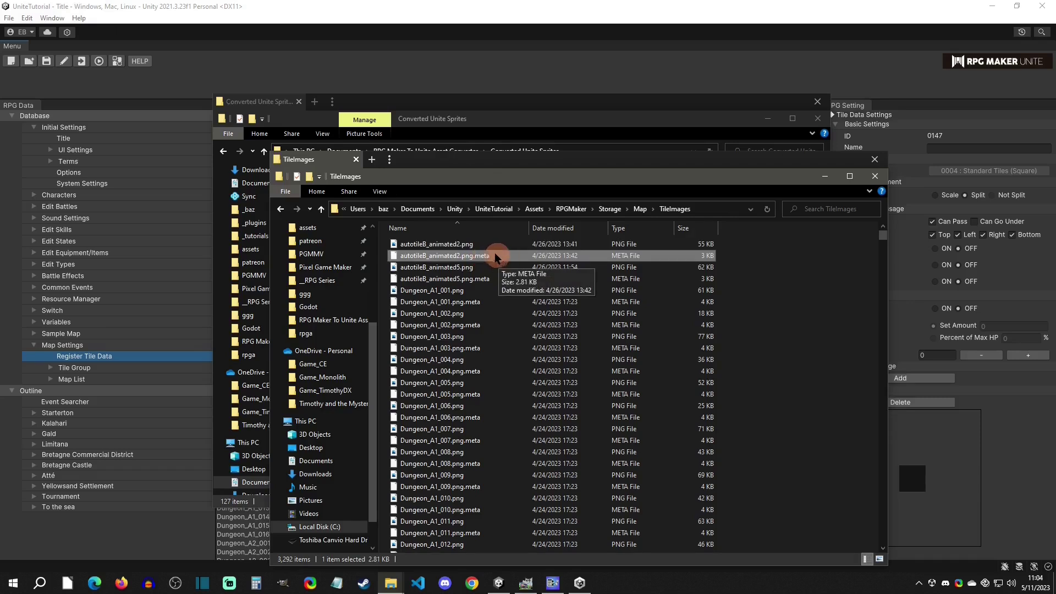
click(487, 246)
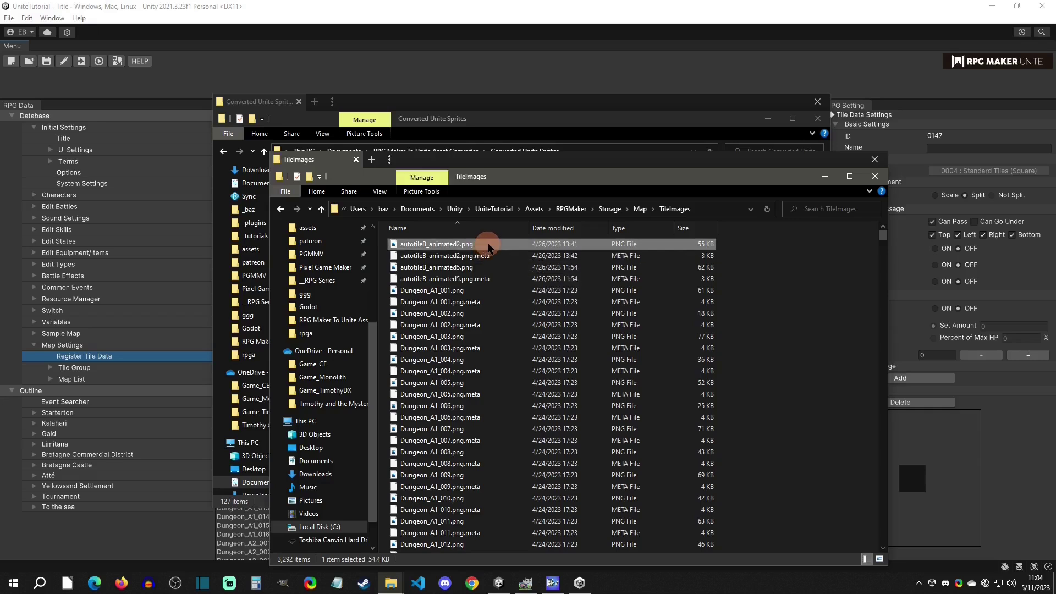
- Copy standard_tile1 through standard_tile8 into TileImages and return to the Unity editor
click(410, 135)
click(387, 222)
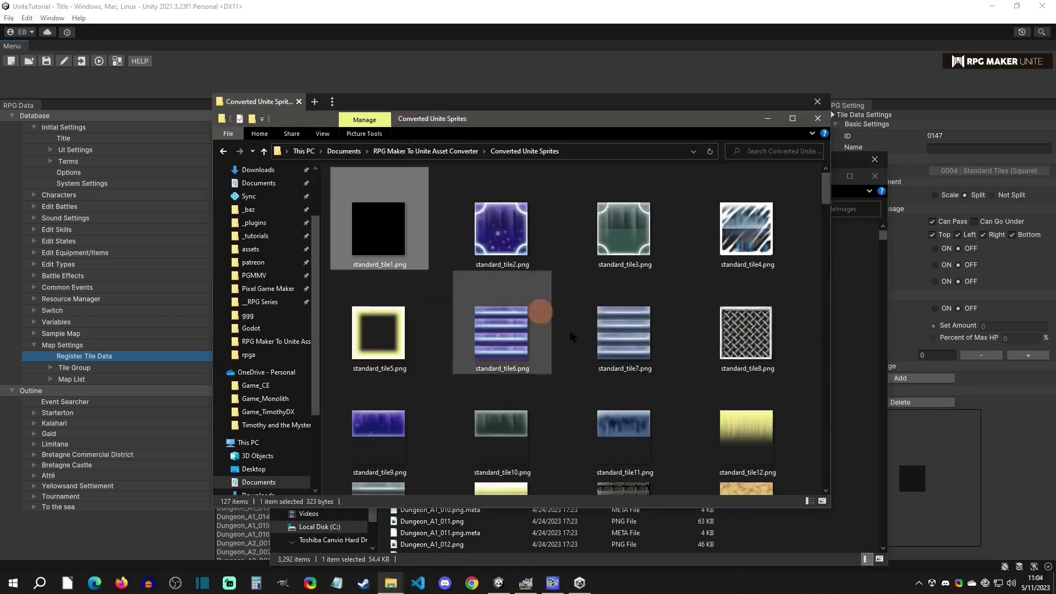
shift+click(759, 365)
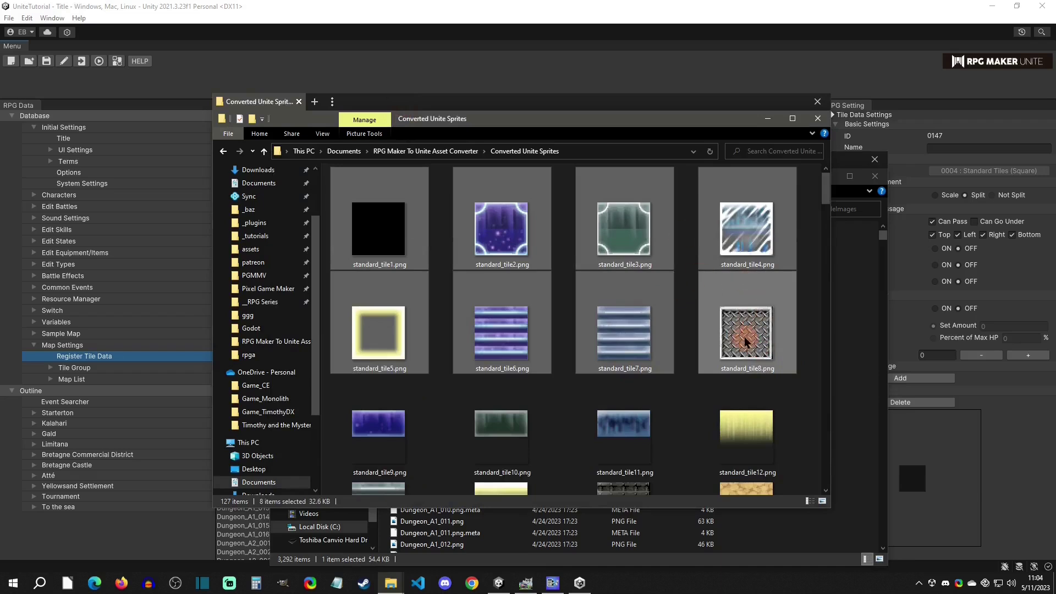
drag(745, 342, 872, 453)
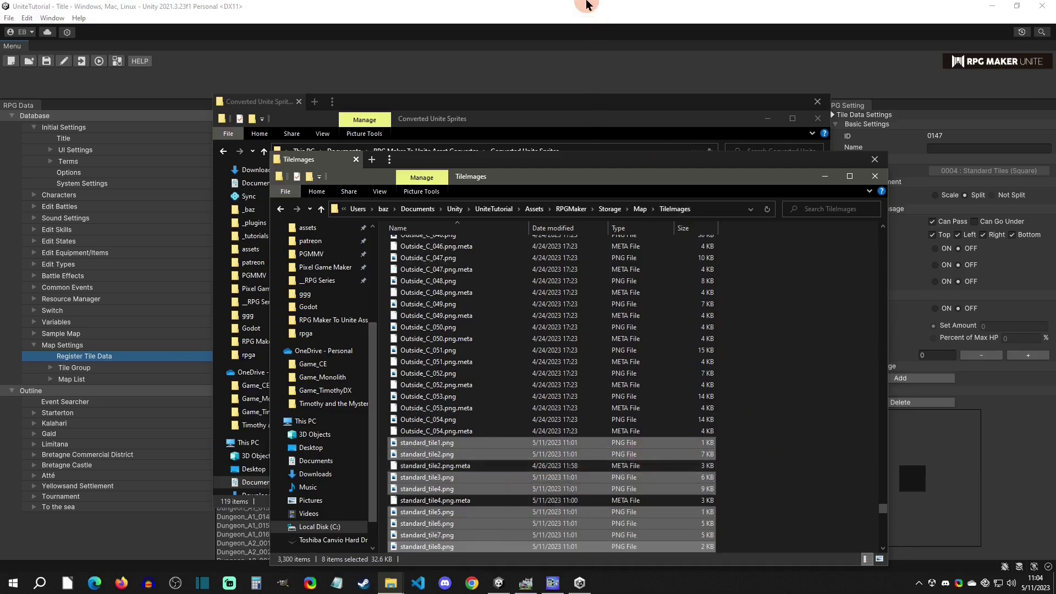
click(587, 5)
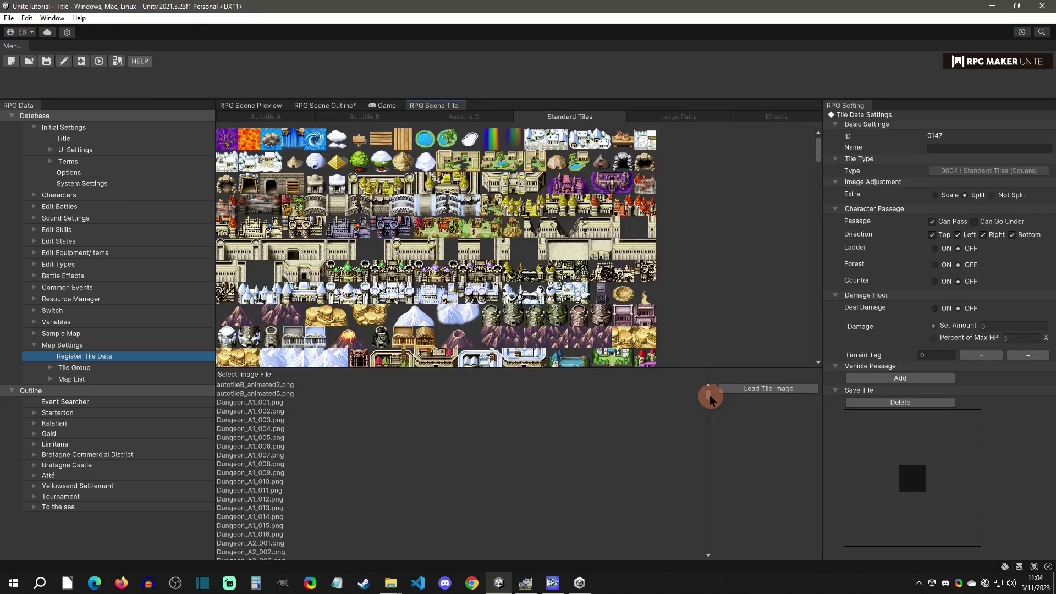
- Refresh the tile image list via a cancelled Load Tile Image so standard_tile1–8 appear
drag(709, 397, 586, 511)
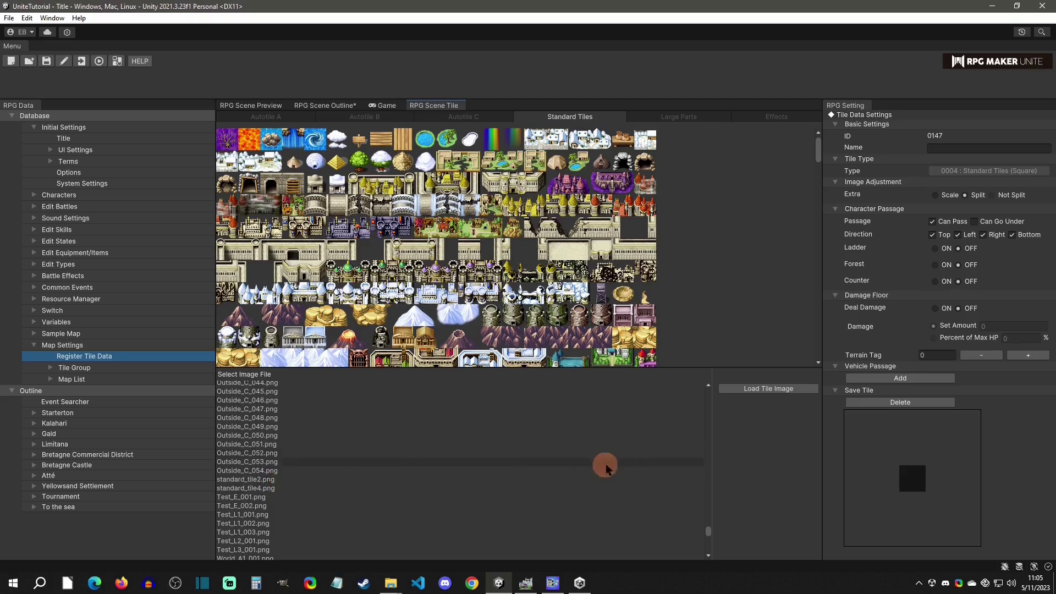
click(802, 389)
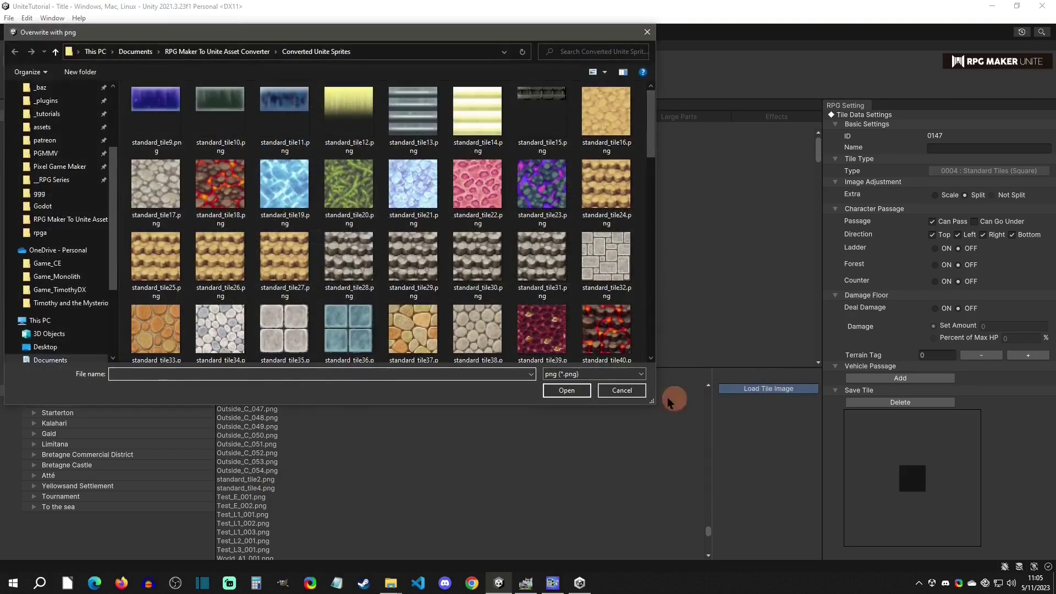
click(623, 391)
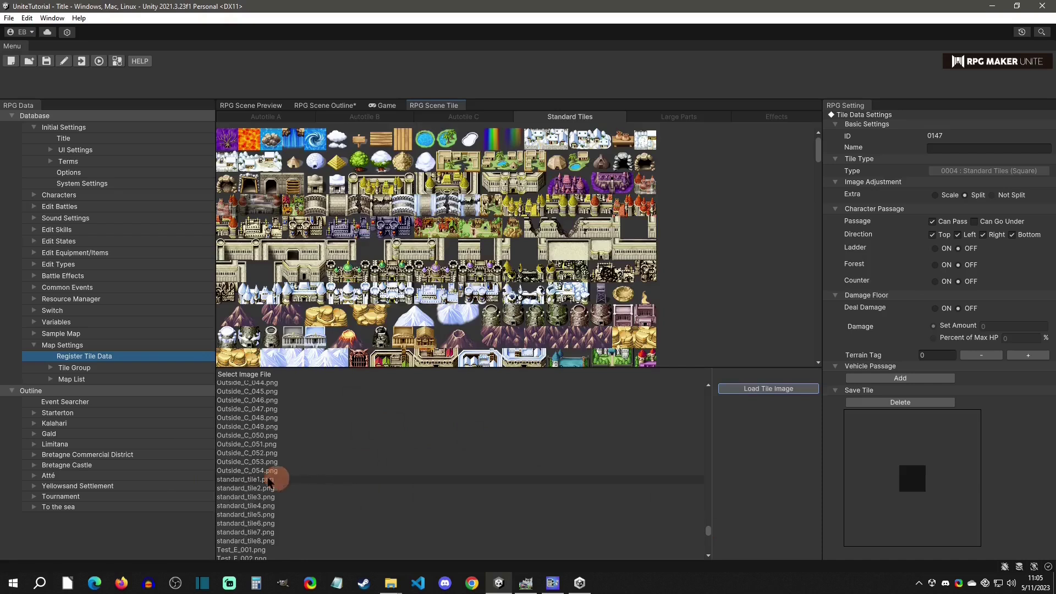
click(265, 506)
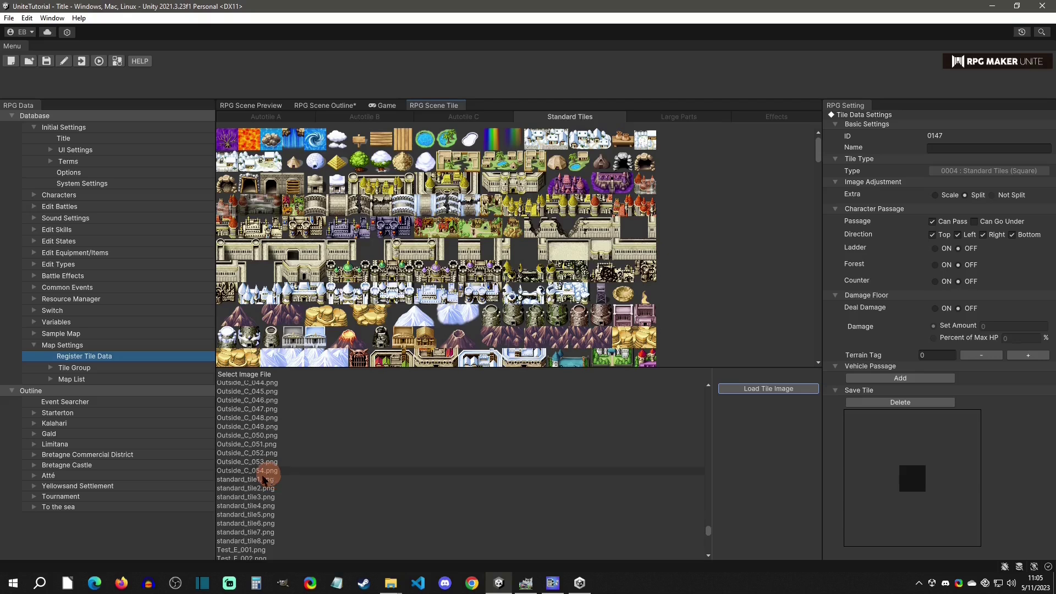
- Open Resource Manager > For SV Battle > Actor > Hero (Male) and preview its Move Forward image picker
click(32, 183)
click(34, 298)
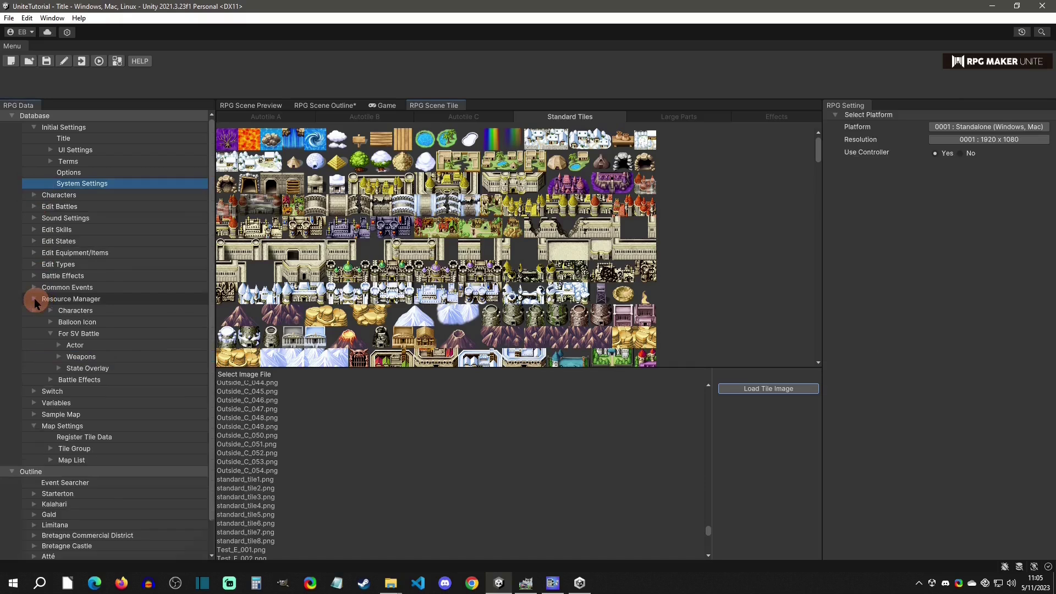
click(58, 344)
click(83, 356)
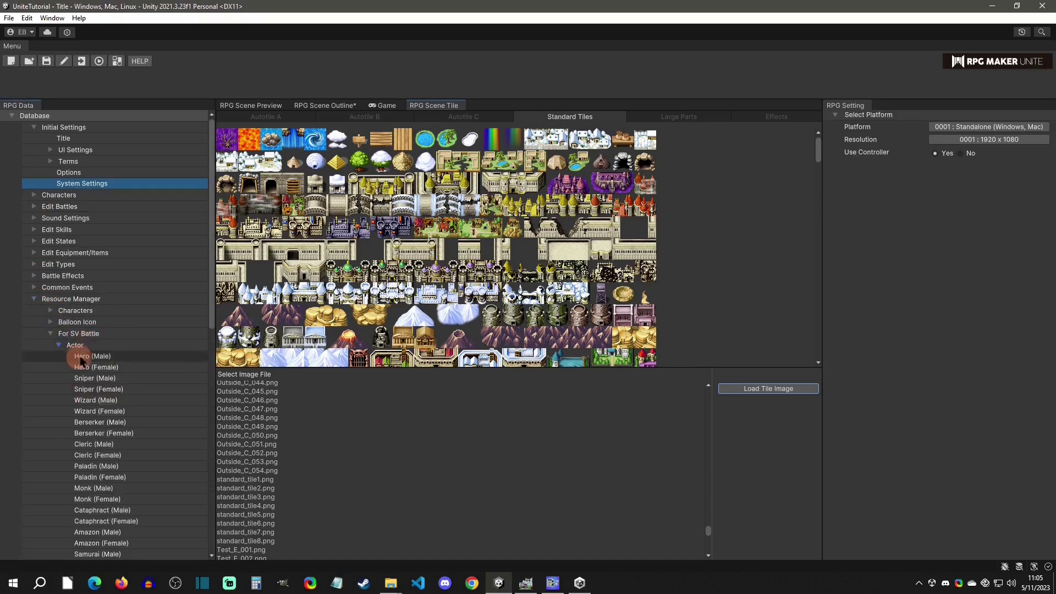
click(986, 184)
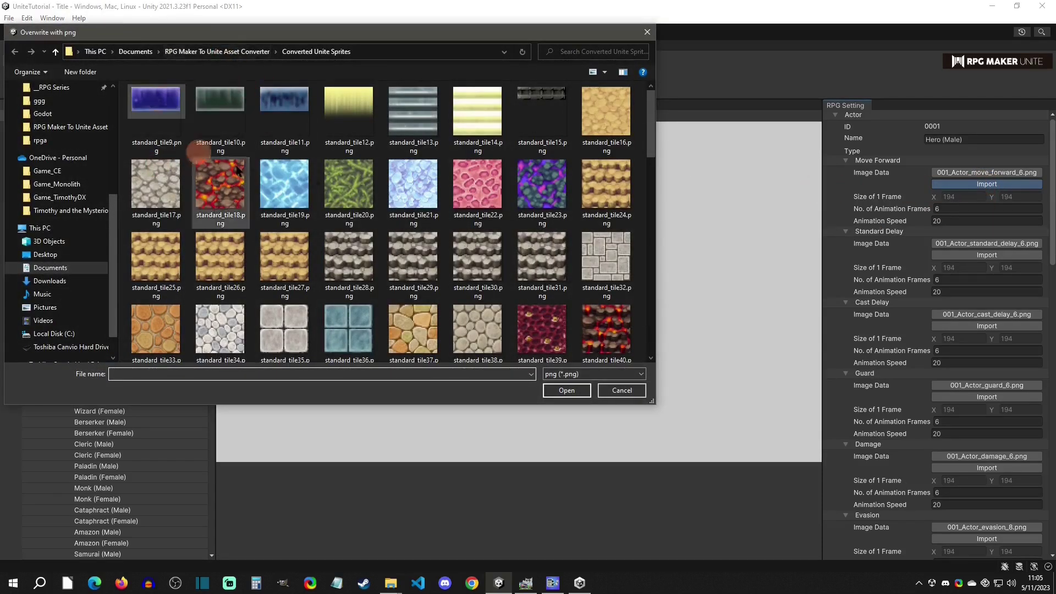
click(632, 392)
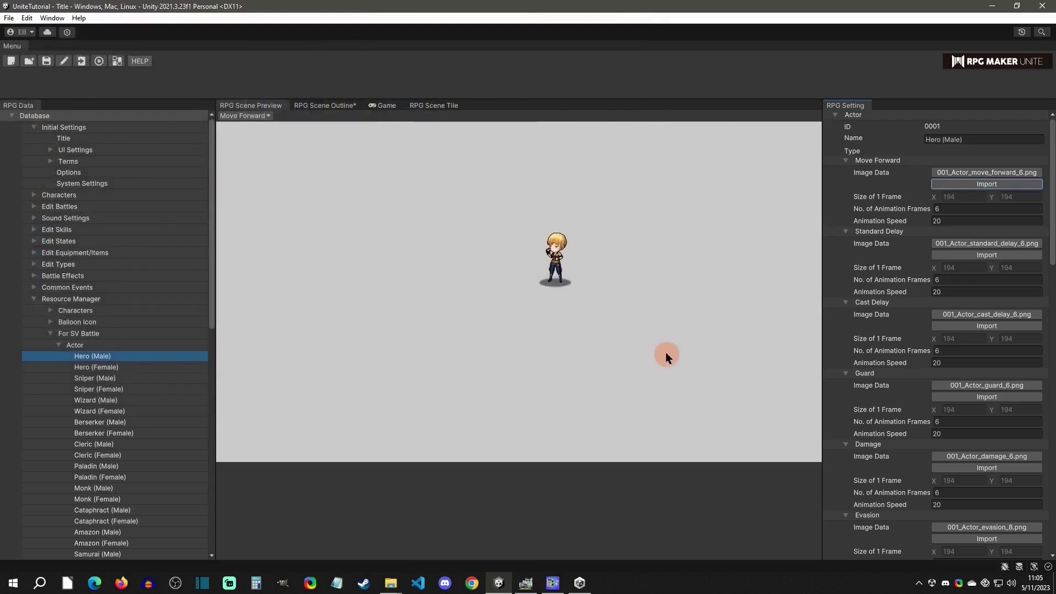
- Delete all existing files from the Converted Unite Sprites folder
click(390, 582)
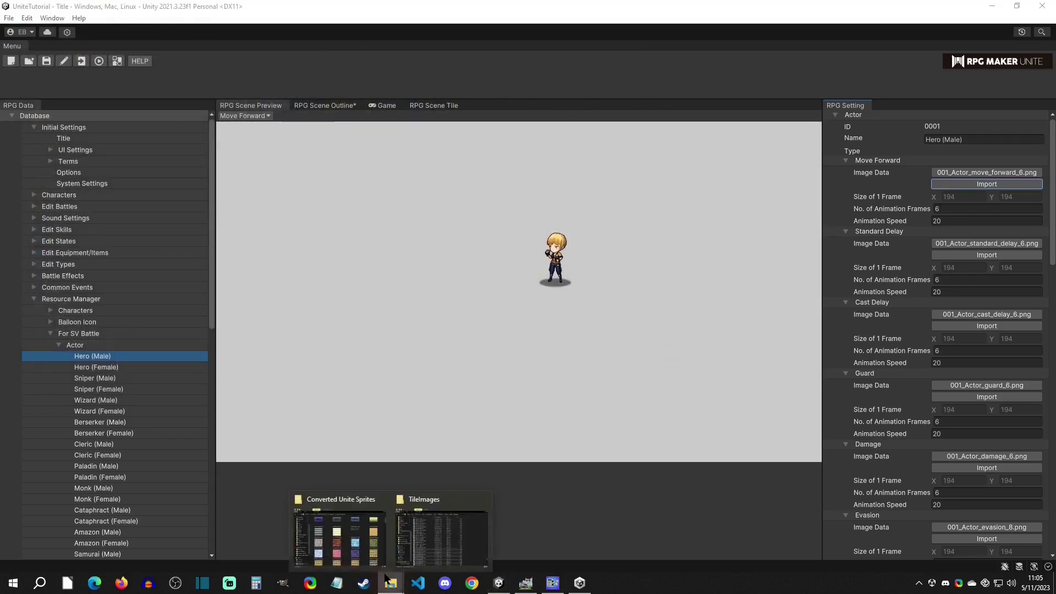
click(352, 539)
click(372, 201)
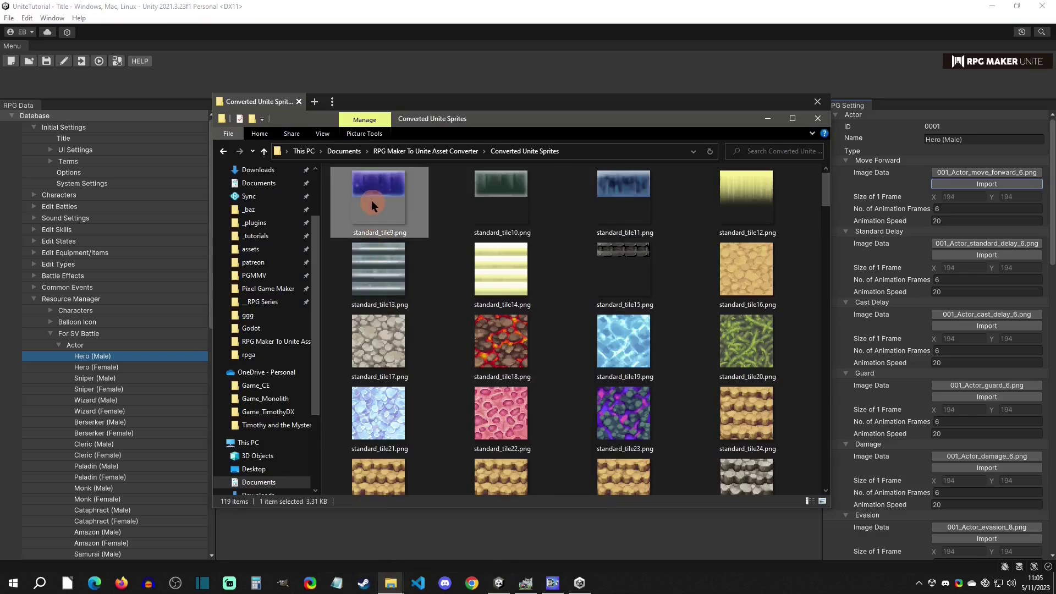
key(ctrl+a)
key(Delete)
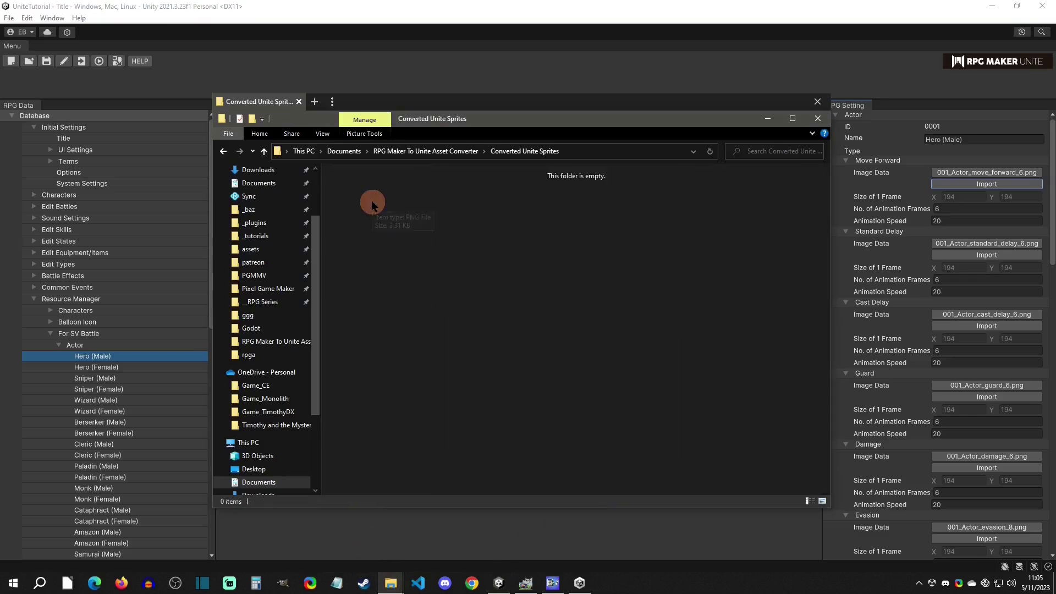
- Switch the asset converter from Tile Slice to the character sprite slicing screen
click(553, 582)
click(734, 381)
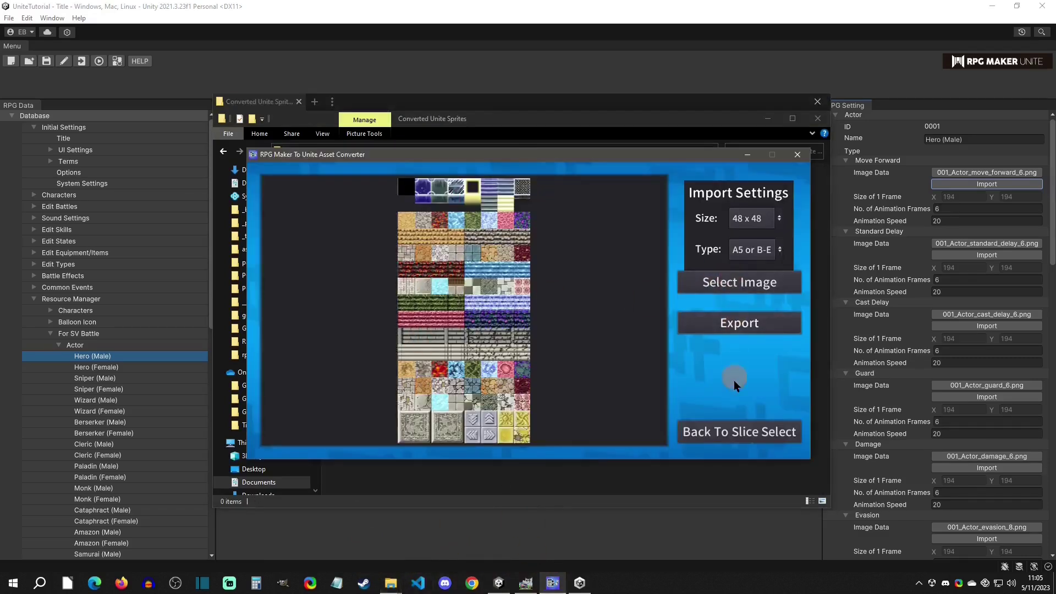
click(731, 433)
click(378, 266)
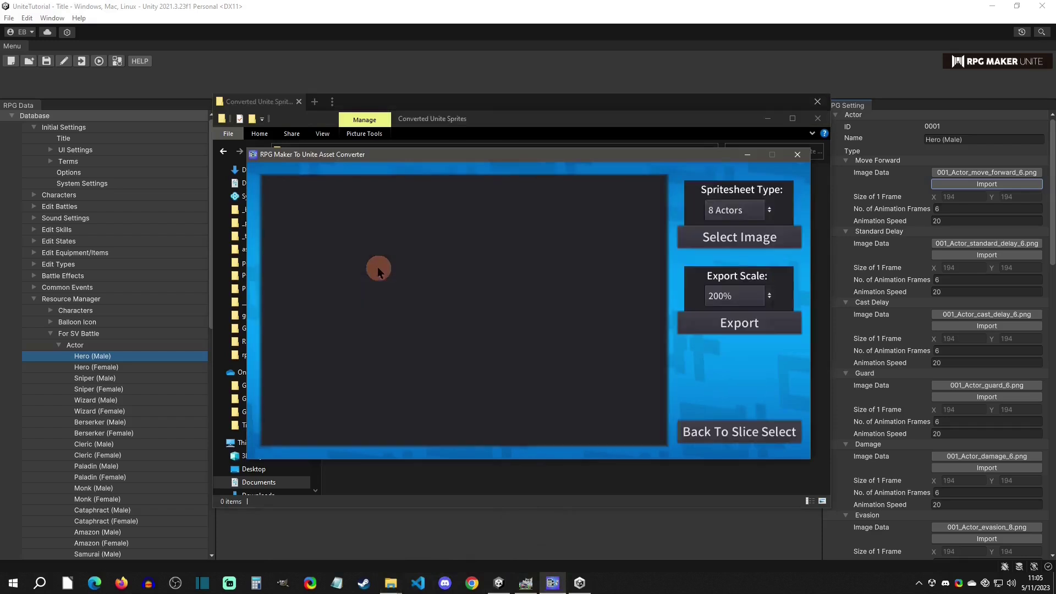
click(756, 236)
click(718, 180)
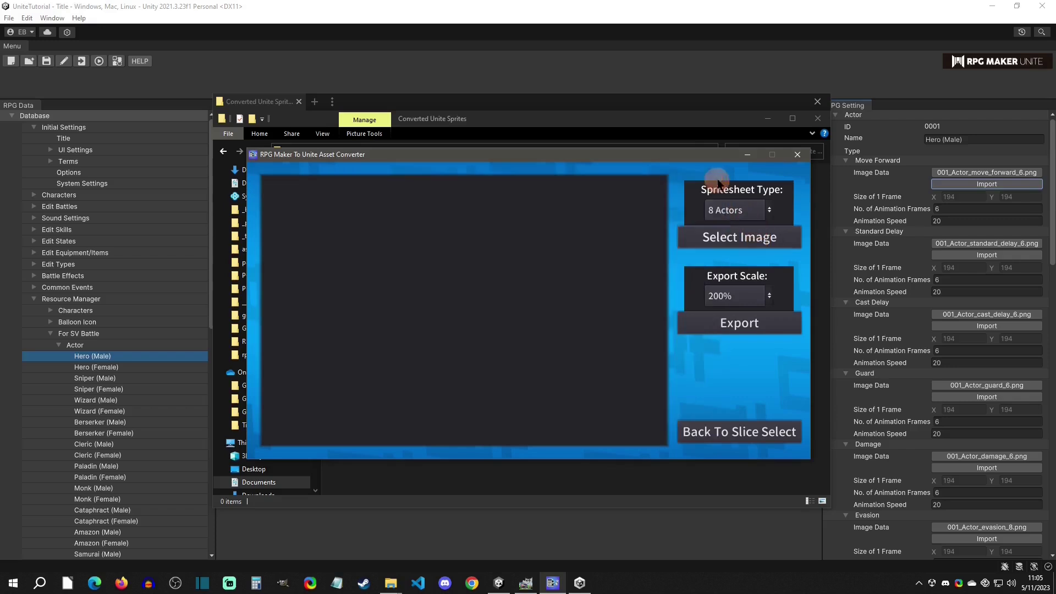
- Set Spritesheet Type to SV Battler and load svb.png from Pending RM Sprites at 200%
click(734, 210)
click(729, 269)
click(738, 237)
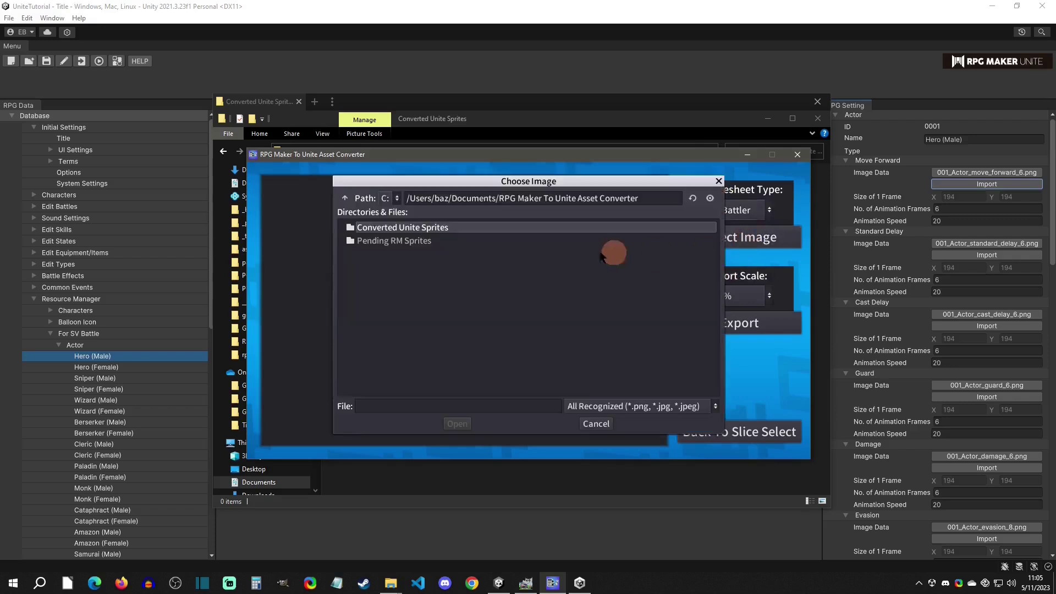
double_click(397, 244)
double_click(373, 359)
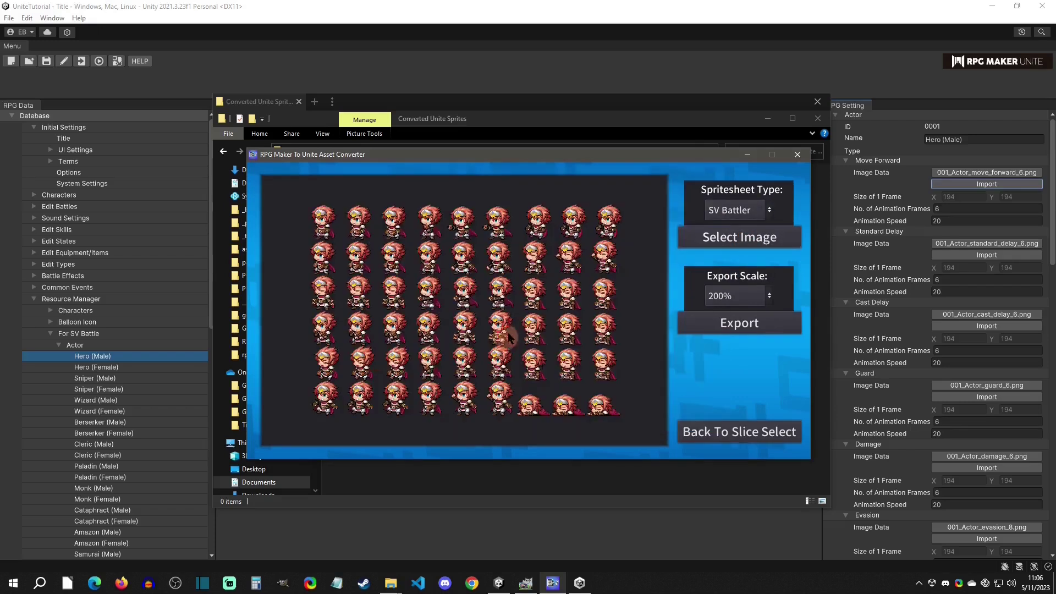
- Export the converted svb_ actor1 sprites into the current folder and acknowledge success
click(769, 319)
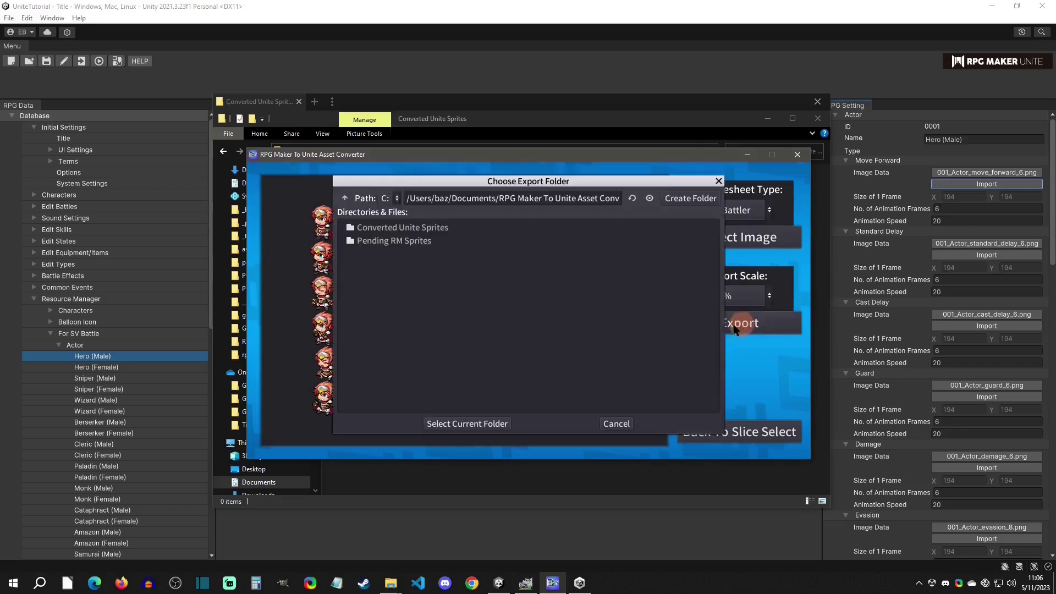
click(468, 426)
click(529, 329)
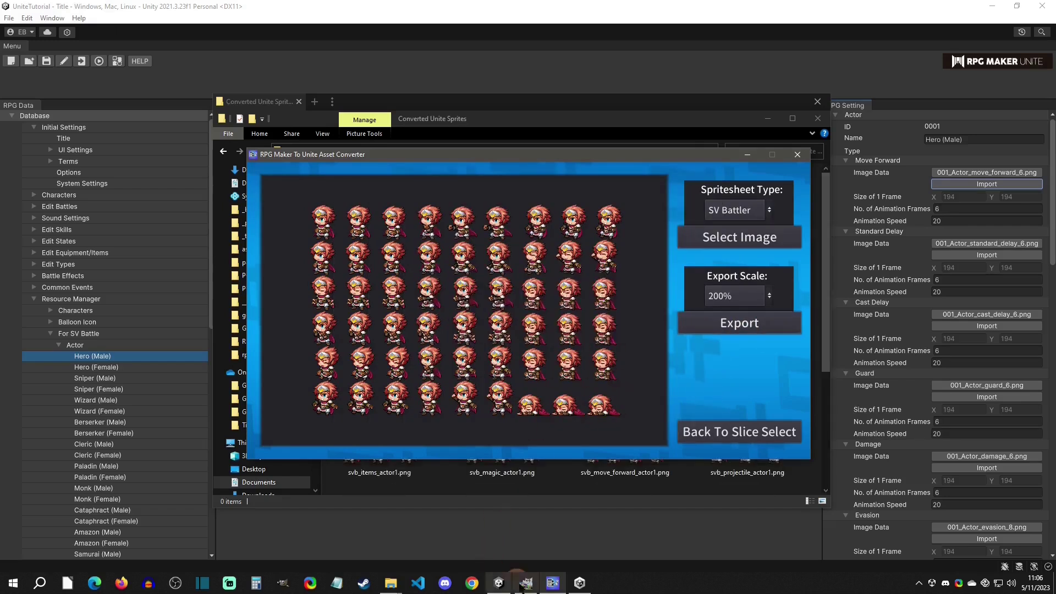
- Open the project's Storage > Images > SV_Actors folder and locate the existing cast delay sprite
click(268, 101)
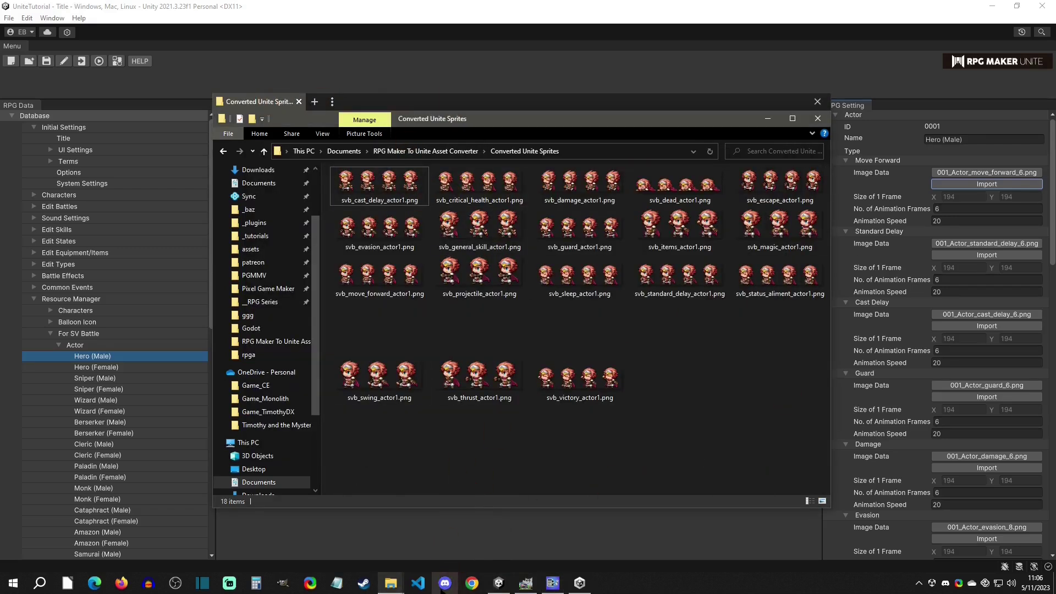
mouse_move(391, 583)
click(442, 542)
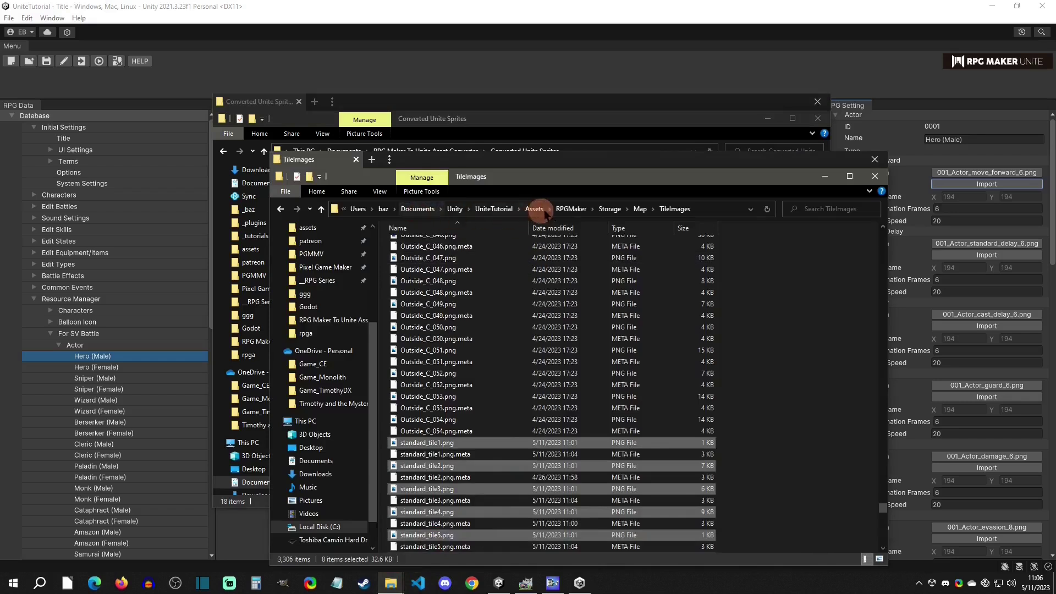
click(610, 209)
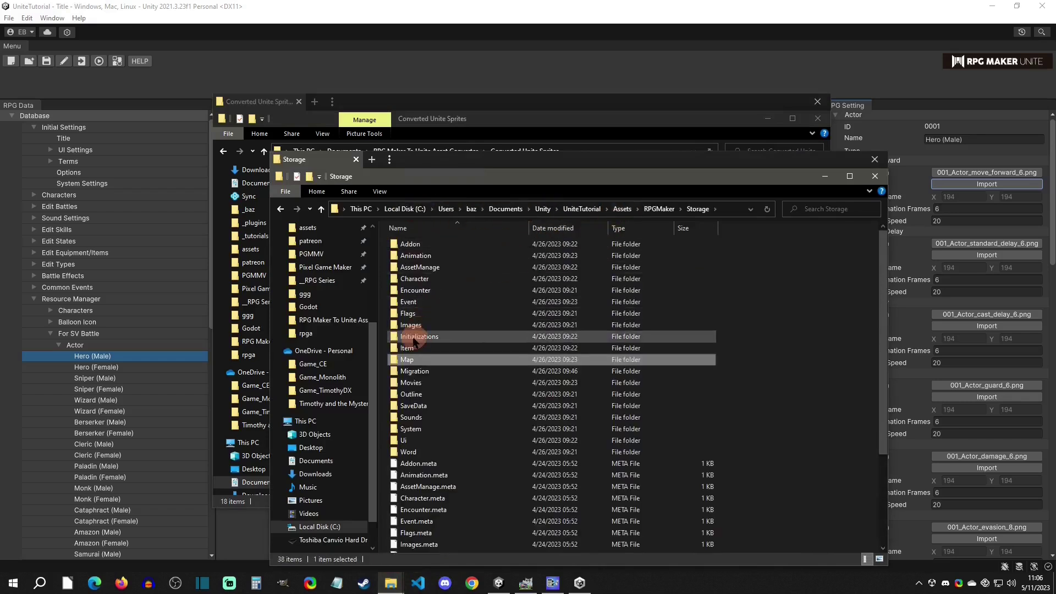
double_click(423, 324)
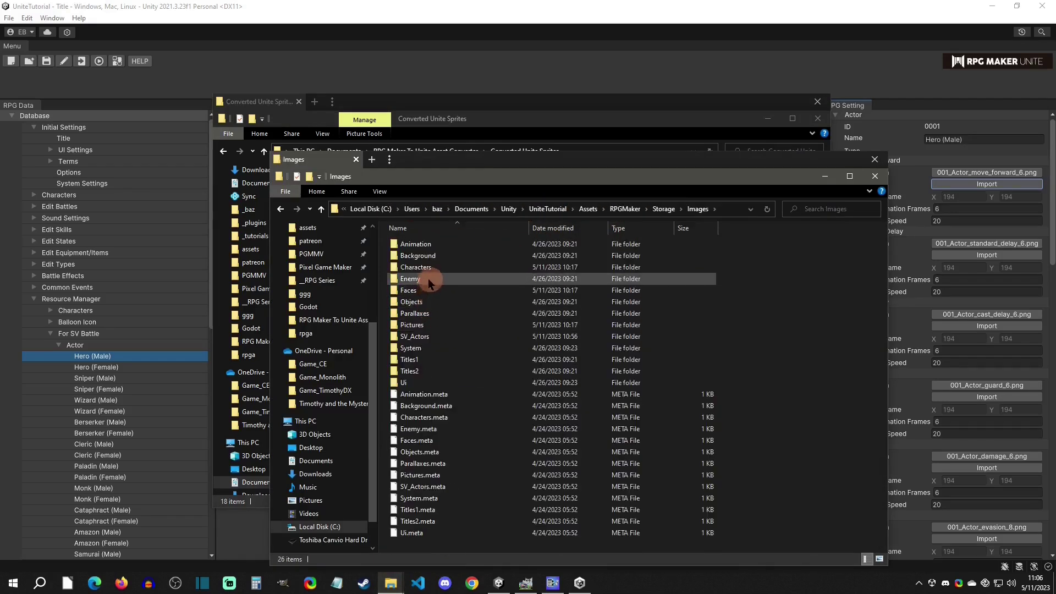
double_click(434, 336)
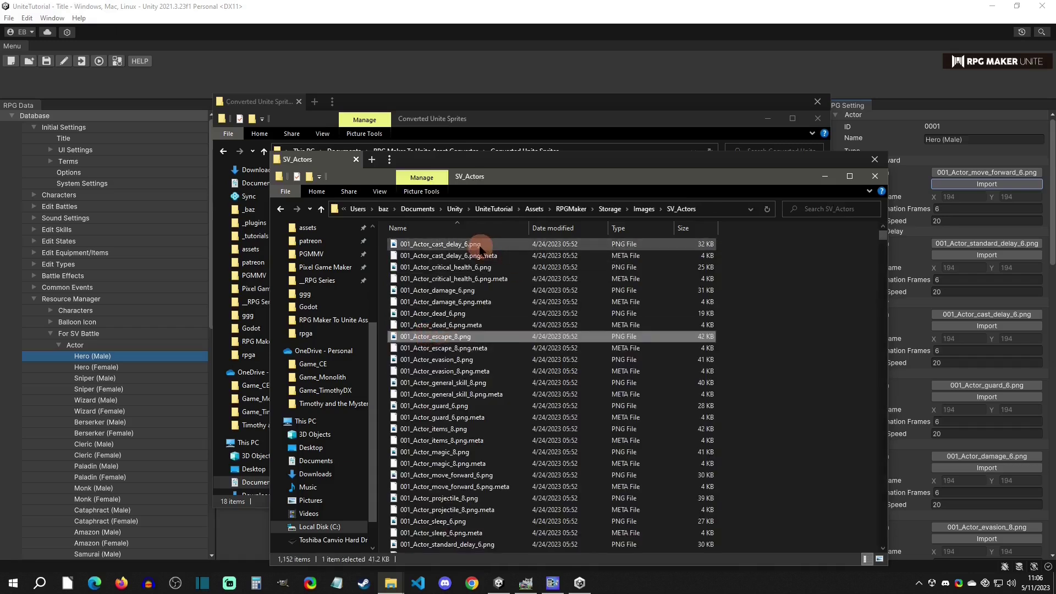
click(480, 246)
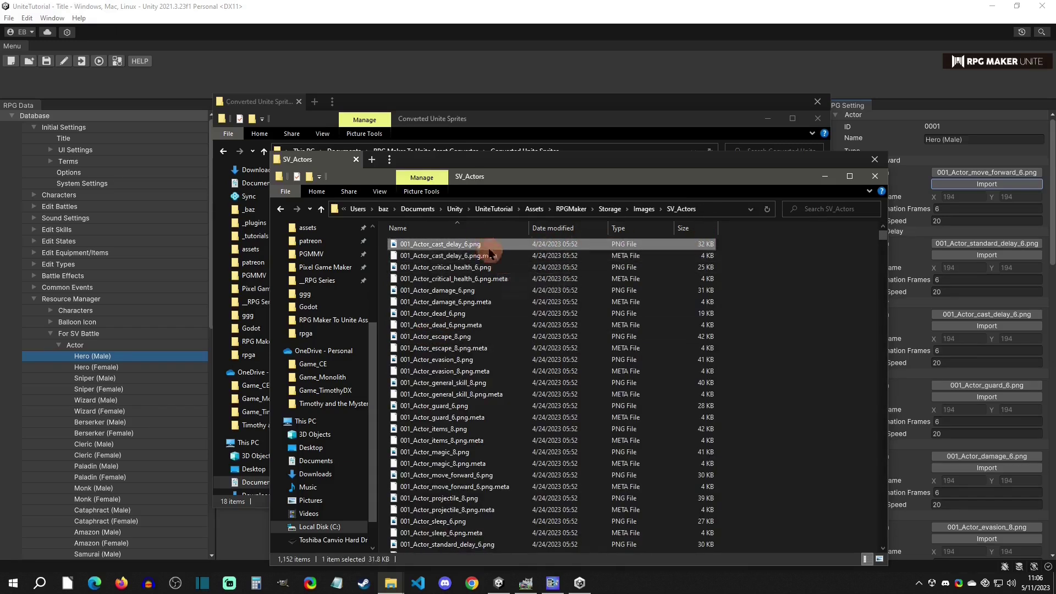
- Copy svb_cast_delay_actor1.png through svb_escape_actor1.png into SV_Actors, then return to RPG Maker Unite
click(549, 106)
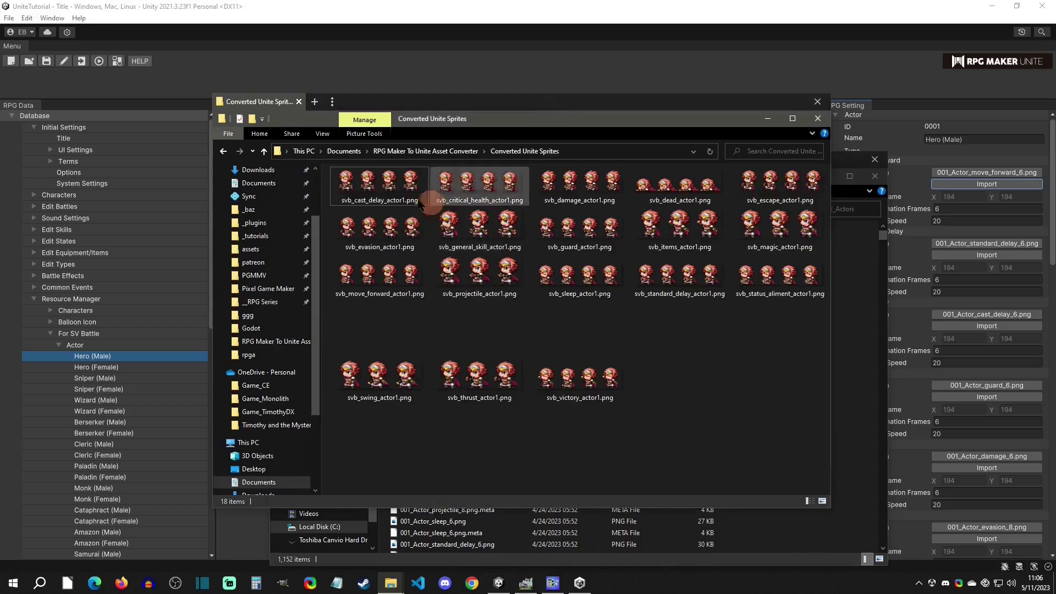
click(397, 189)
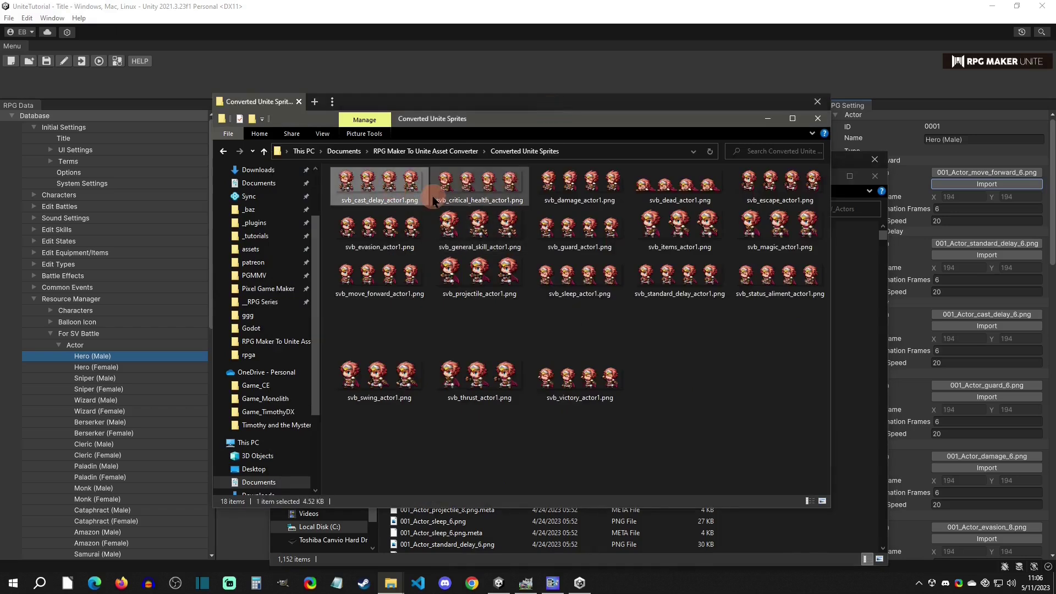
shift+click(757, 179)
drag(379, 184, 852, 330)
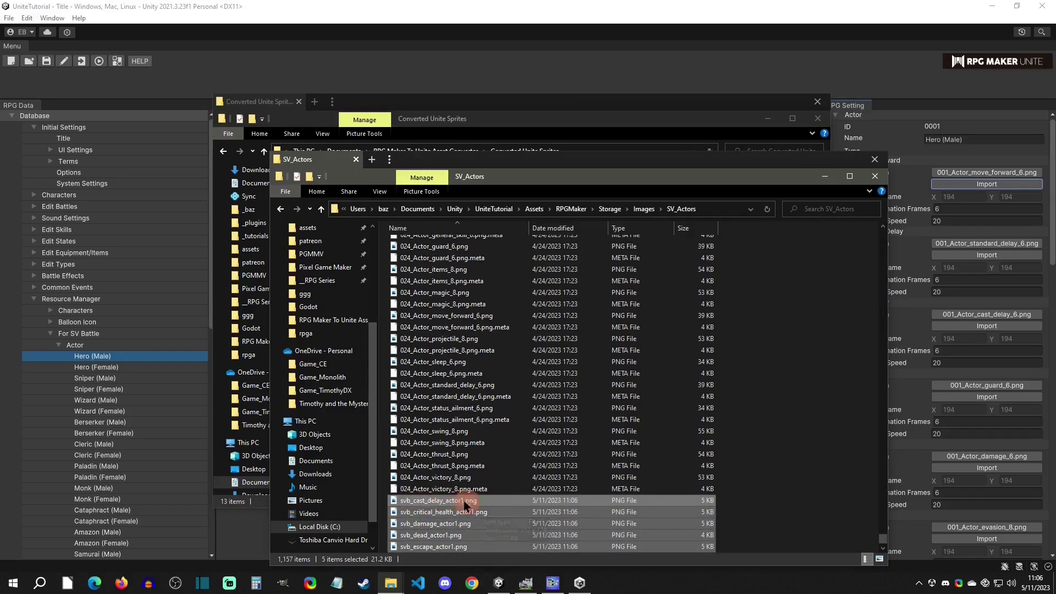
click(494, 45)
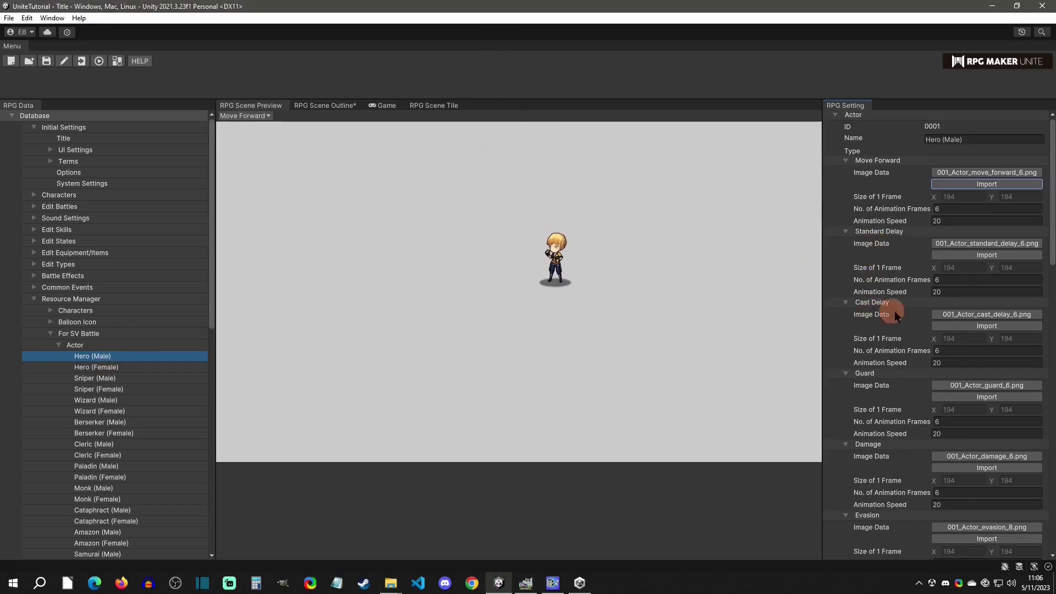
- Choose svb_cast_delay_actor1.png as Hero (Male)'s Cast Delay image, a 512 x 128 sprite
click(985, 313)
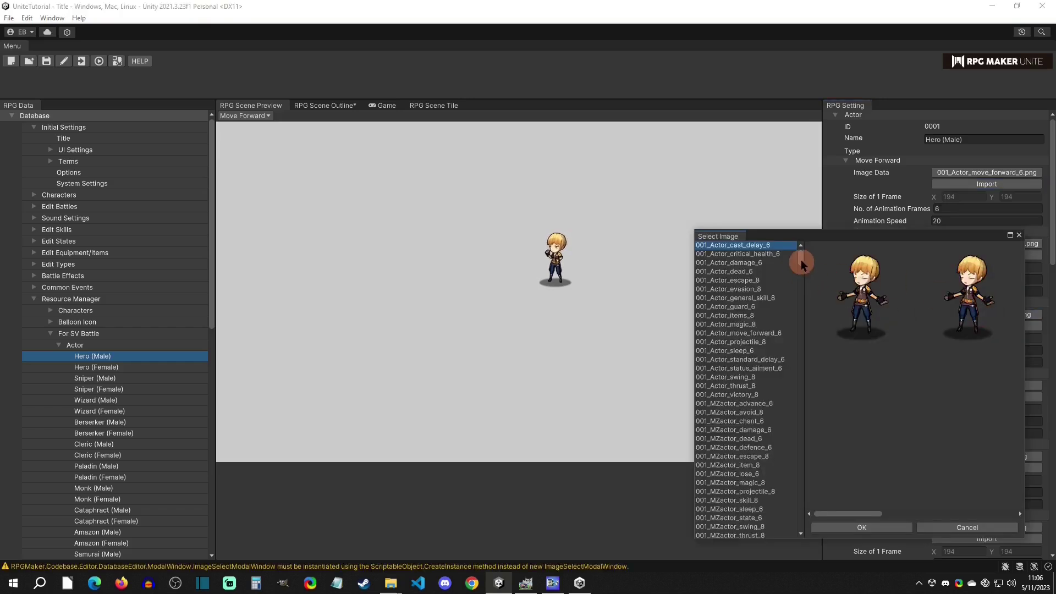
drag(801, 265, 792, 533)
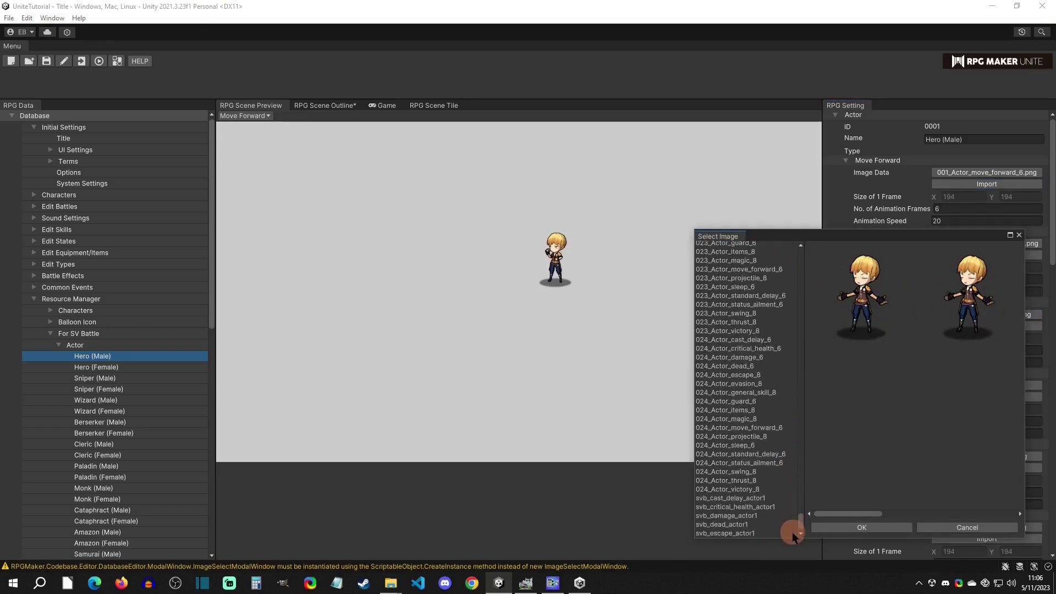
click(748, 498)
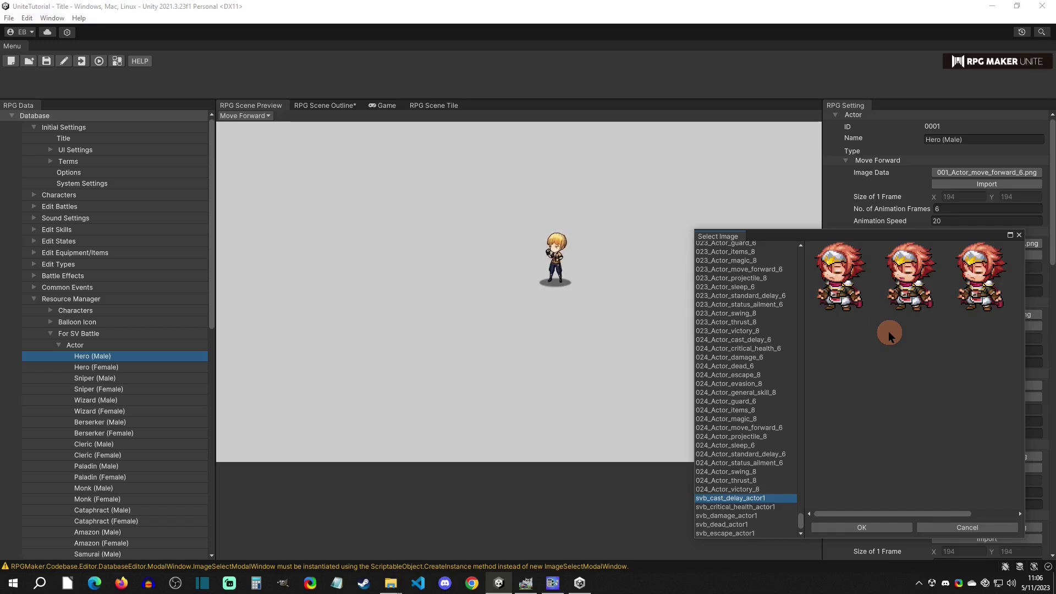
click(872, 528)
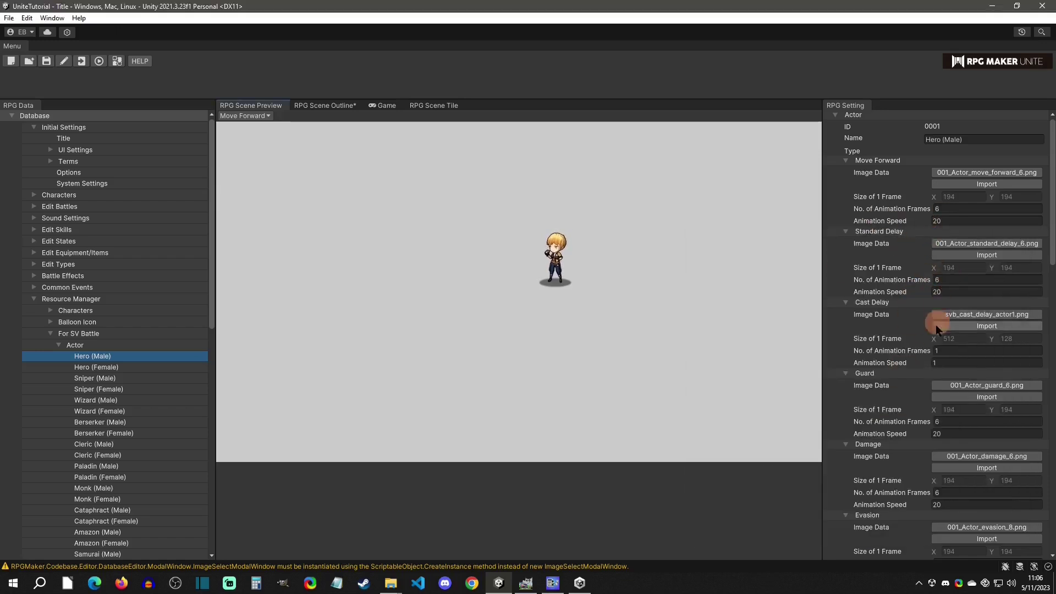
- Switch the battler preview to the Cast Delay motion
click(947, 350)
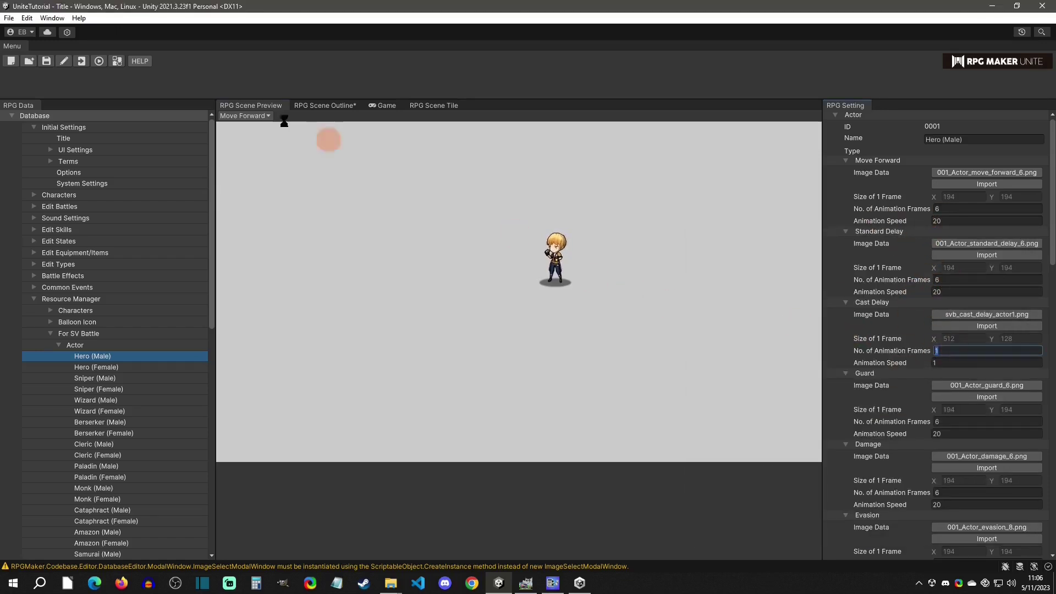
click(251, 118)
click(250, 152)
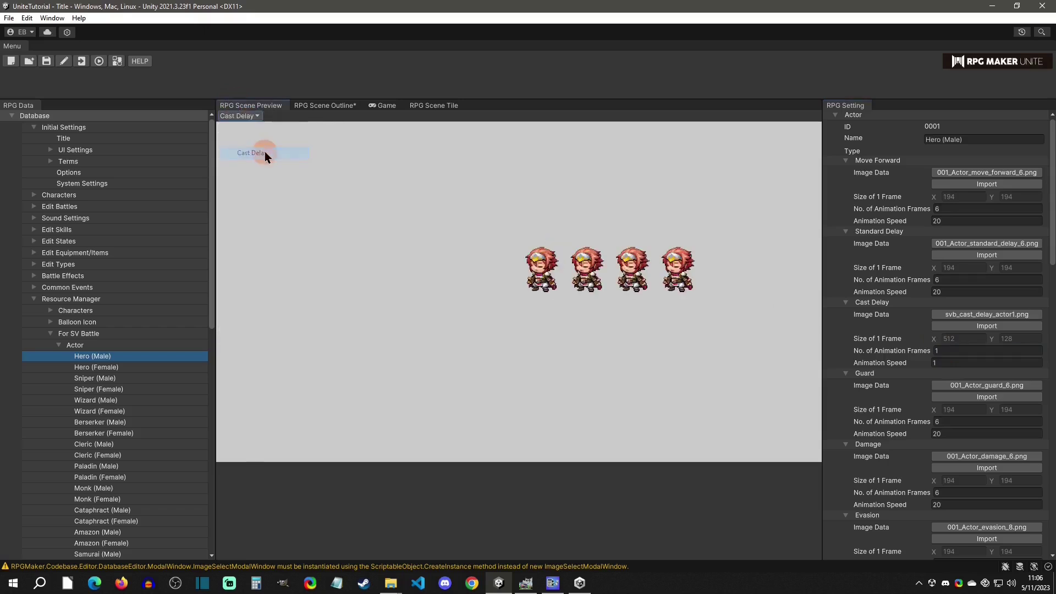
- Set Cast Delay to 4 animation frames with animation speed 20
click(949, 352)
text(4)
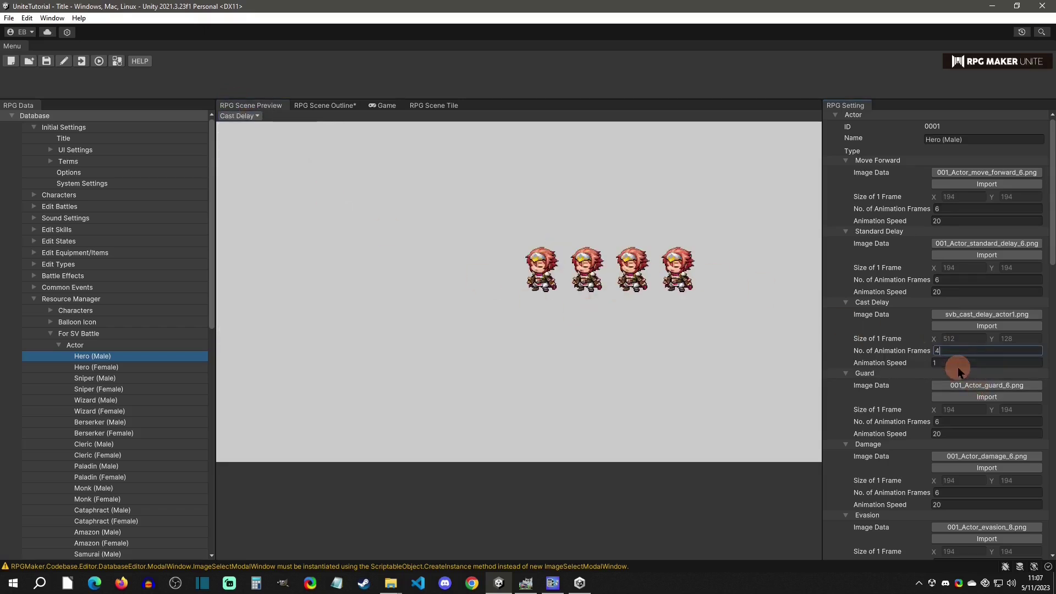
click(952, 363)
text(20)
key(Return)
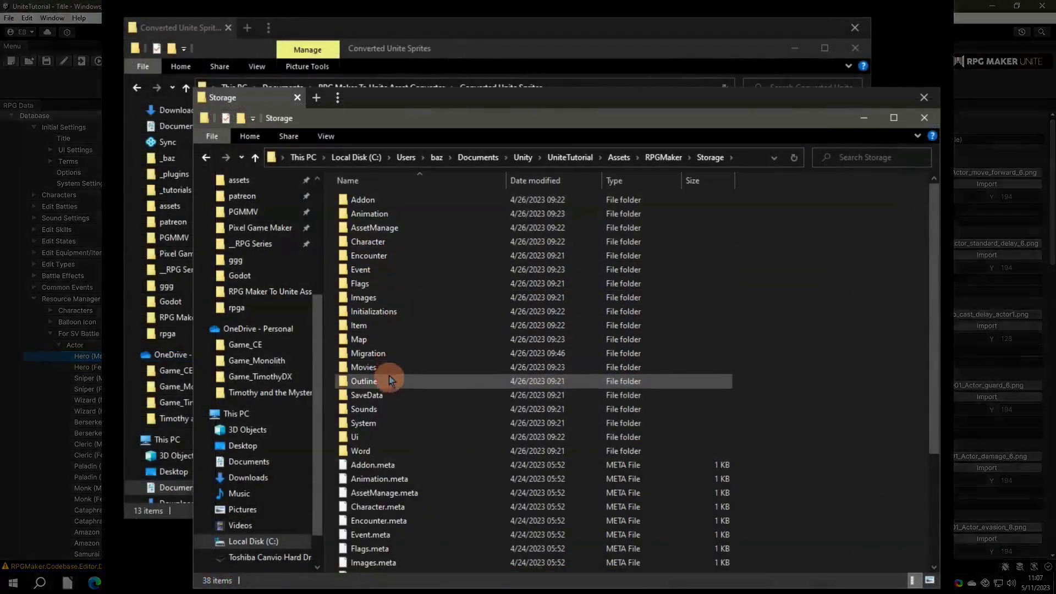
- Copy all converted sprites, svb_evasion_actor1 through svb_victory_actor1, into Images > SV_Actors
double_click(377, 298)
double_click(378, 336)
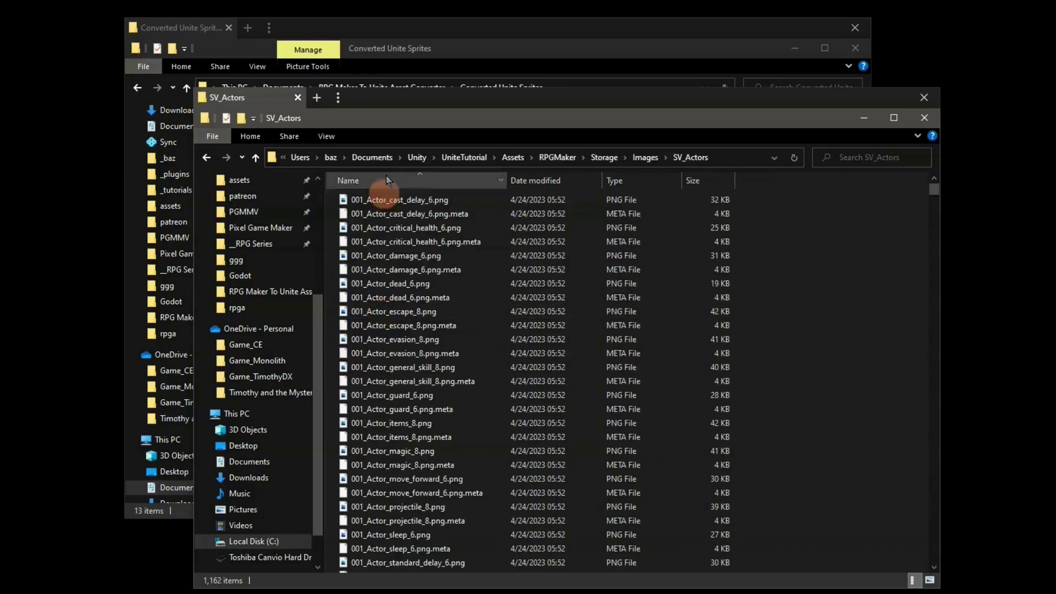
click(384, 29)
key(ctrl+a)
drag(572, 252, 893, 459)
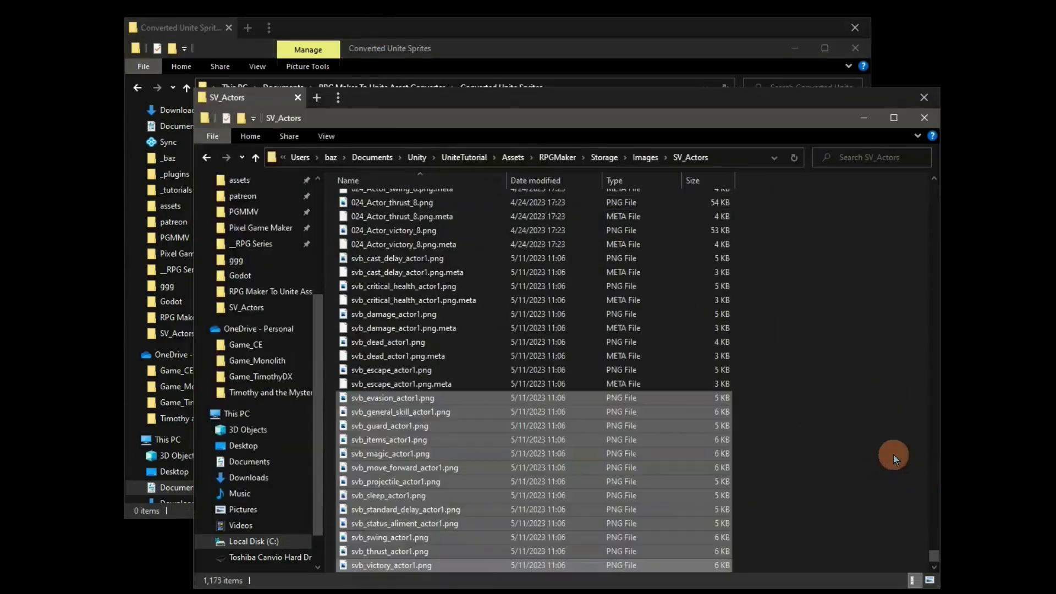